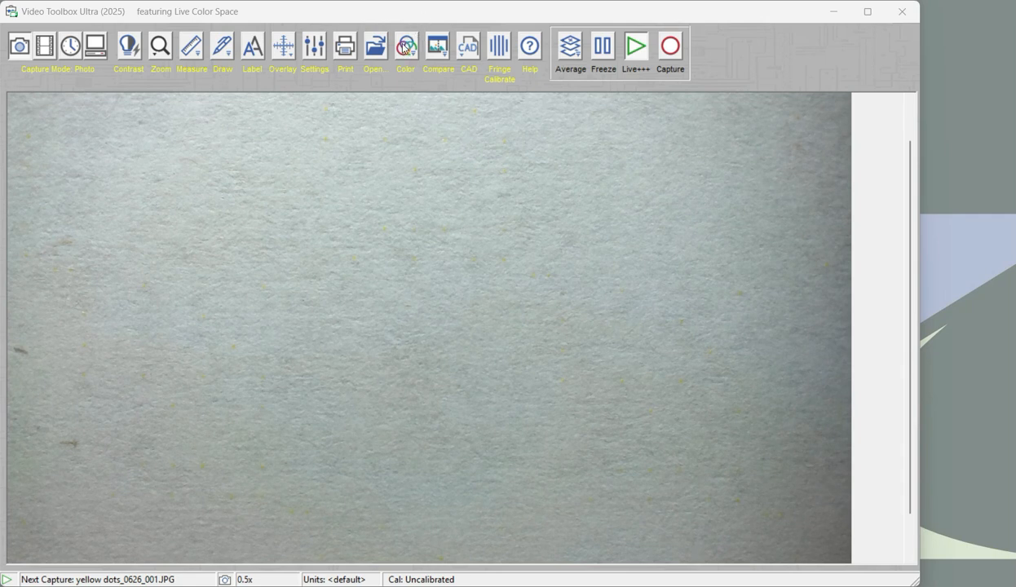
Turn on the live color space view and show the image in the CMYK Yellow channel
left_click(403, 47)
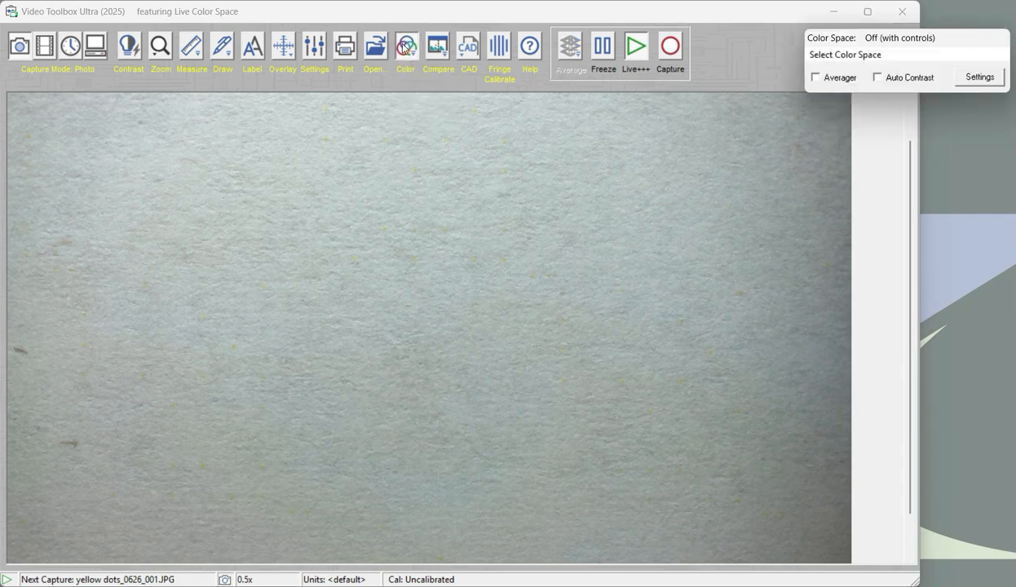
left_click(849, 57)
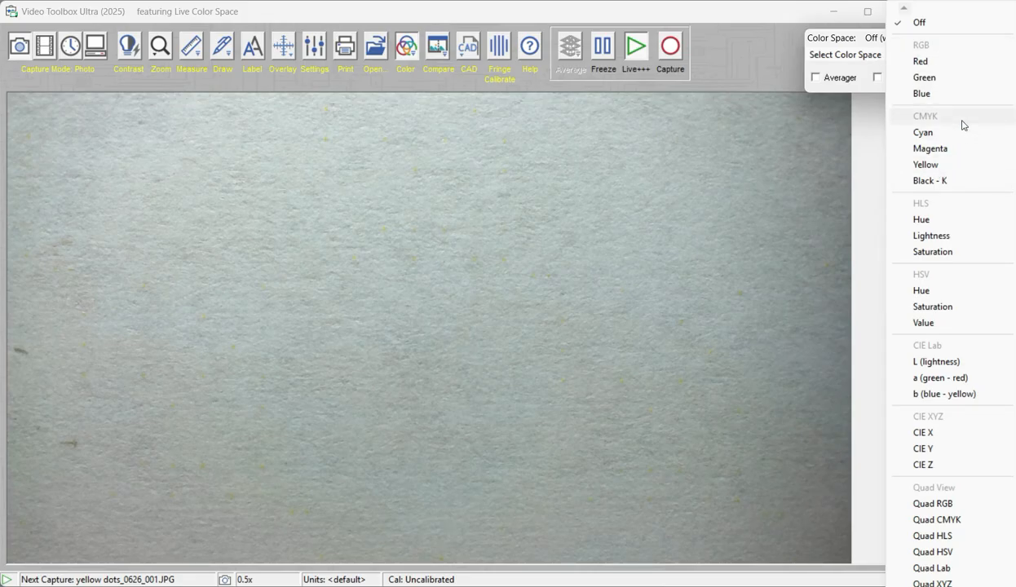
left_click(926, 164)
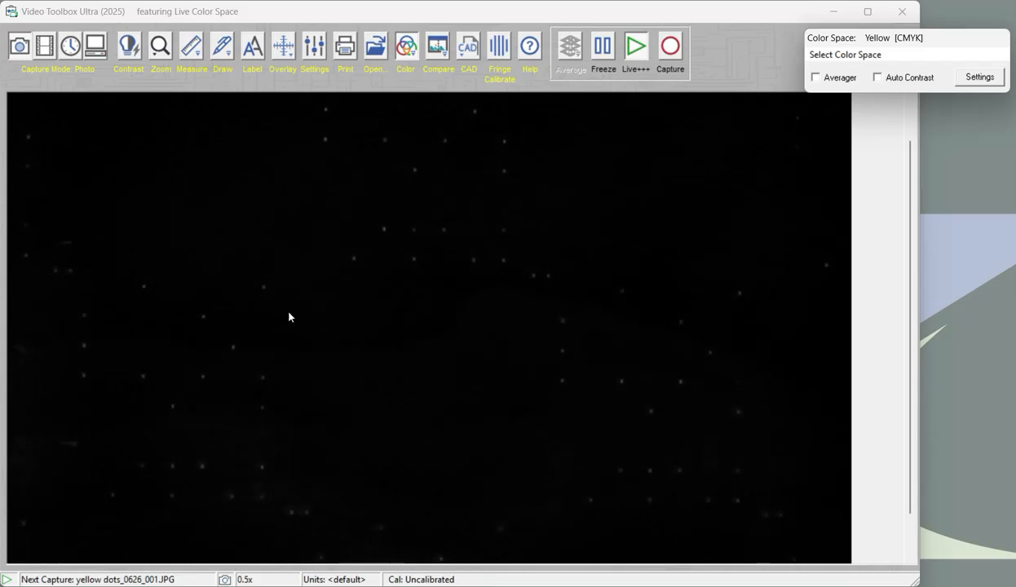
Compare the dots in the RGB Red channel and the RGB Blue channel
left_click(856, 56)
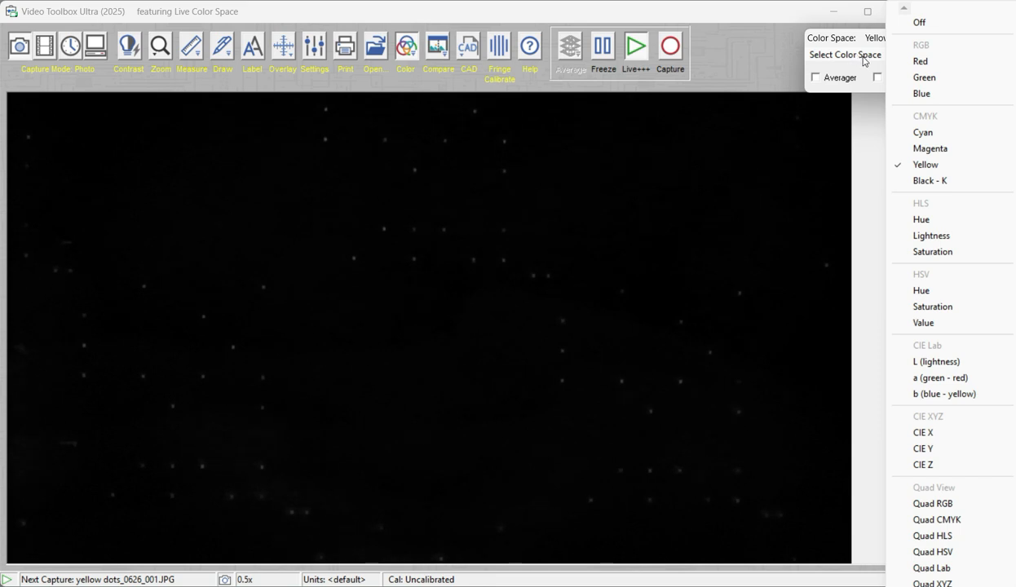
left_click(921, 62)
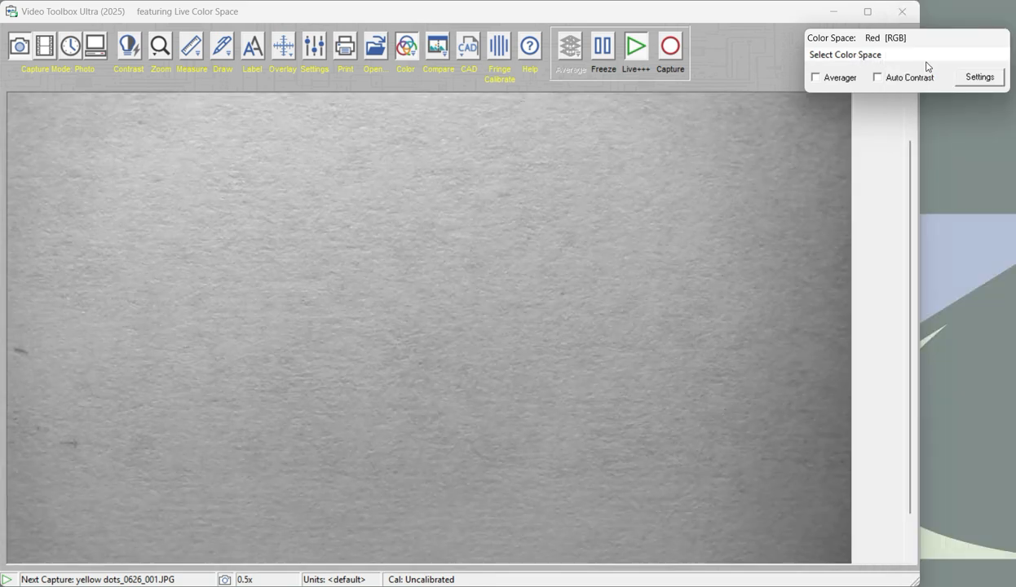
left_click(850, 56)
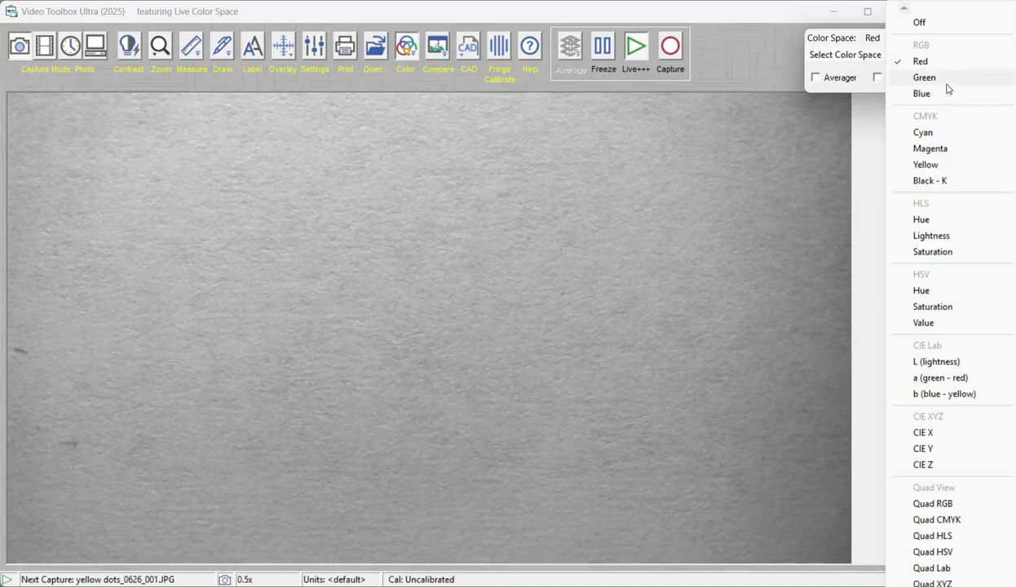
left_click(923, 95)
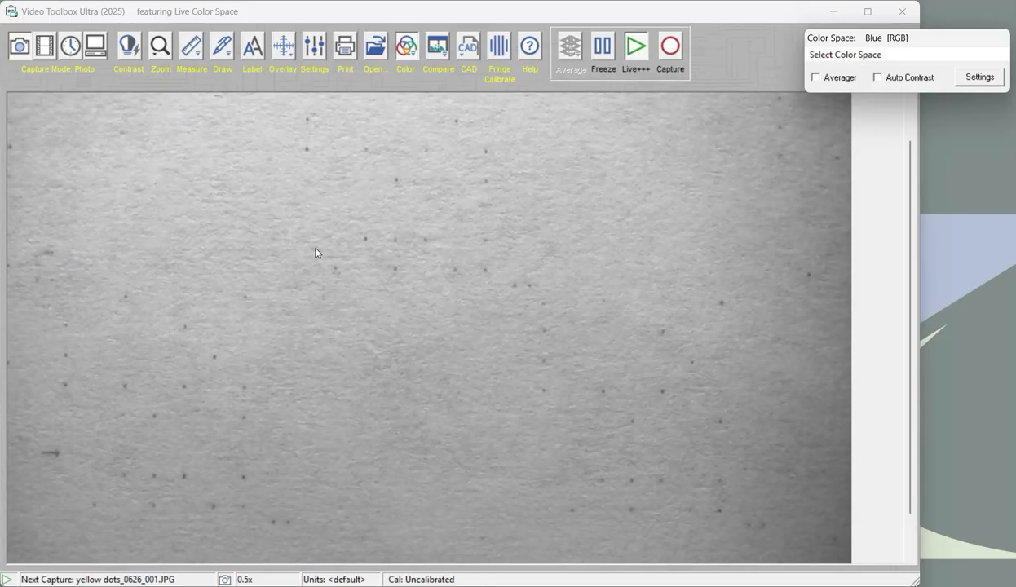
Show the HSV Saturation channel and lower its offset to 15
left_click(842, 56)
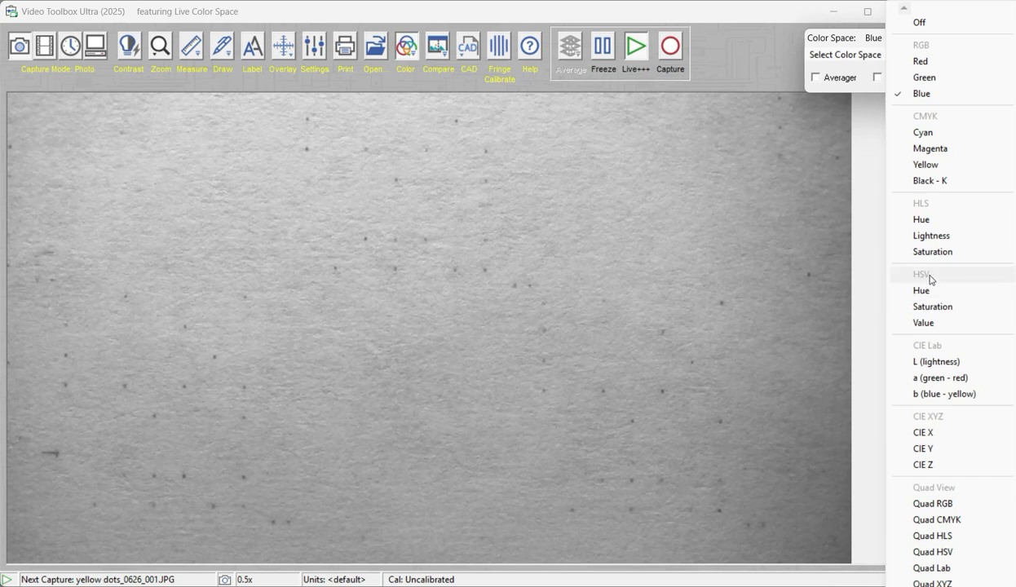
left_click(941, 307)
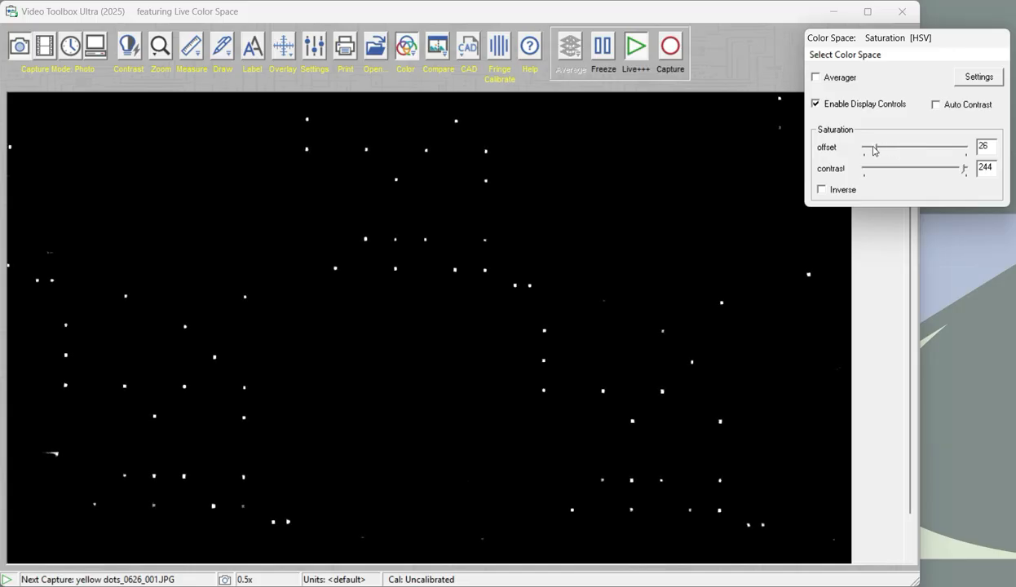
left_click_drag(872, 149, 868, 151)
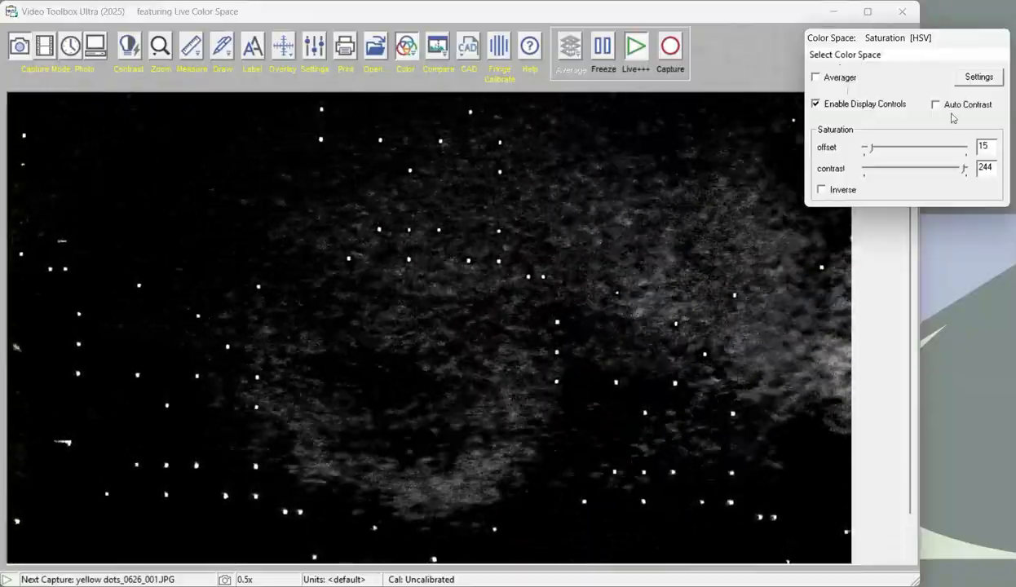
Switch the color space to CIE Lab a (green - red) and turn off its inverse display
left_click(873, 54)
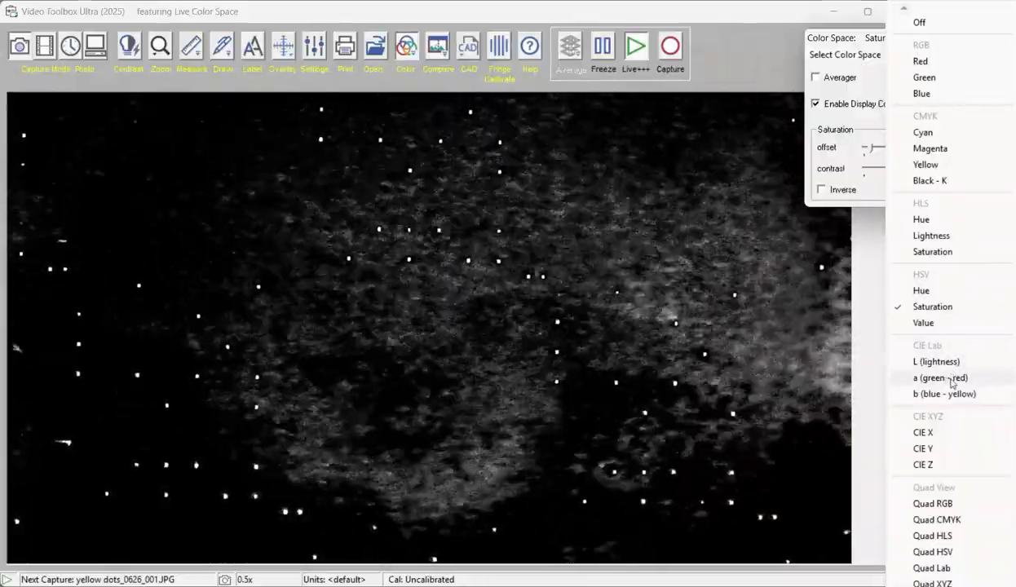
left_click(945, 379)
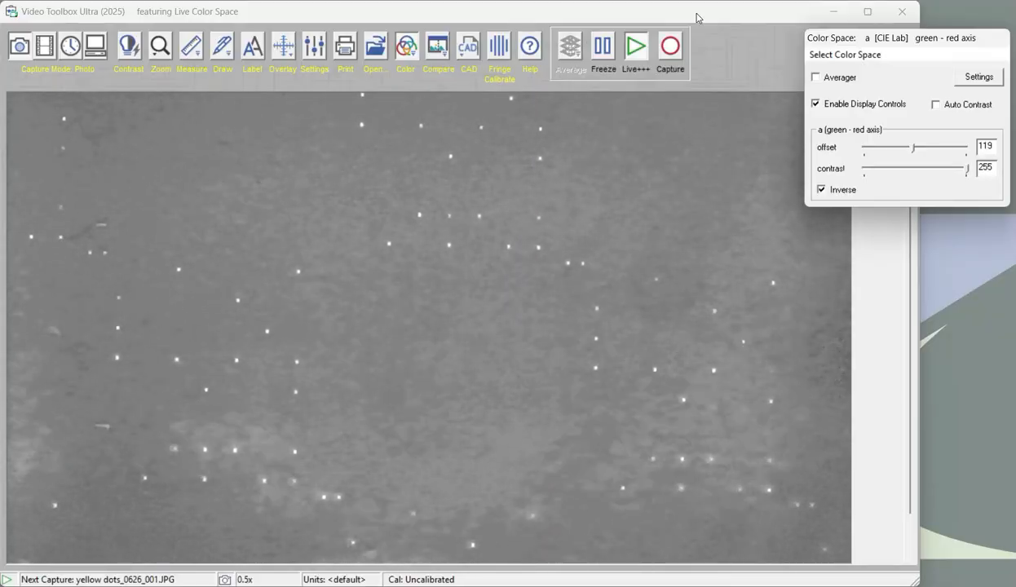
left_click(821, 190)
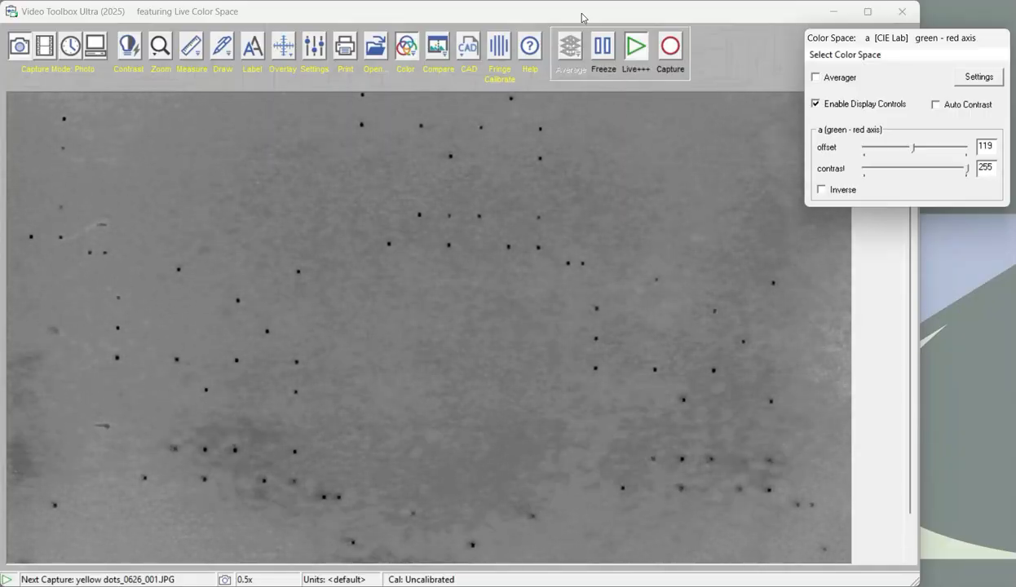
Change the camera's video format to 1280 x 720, UYVY in the video device settings
left_click(313, 47)
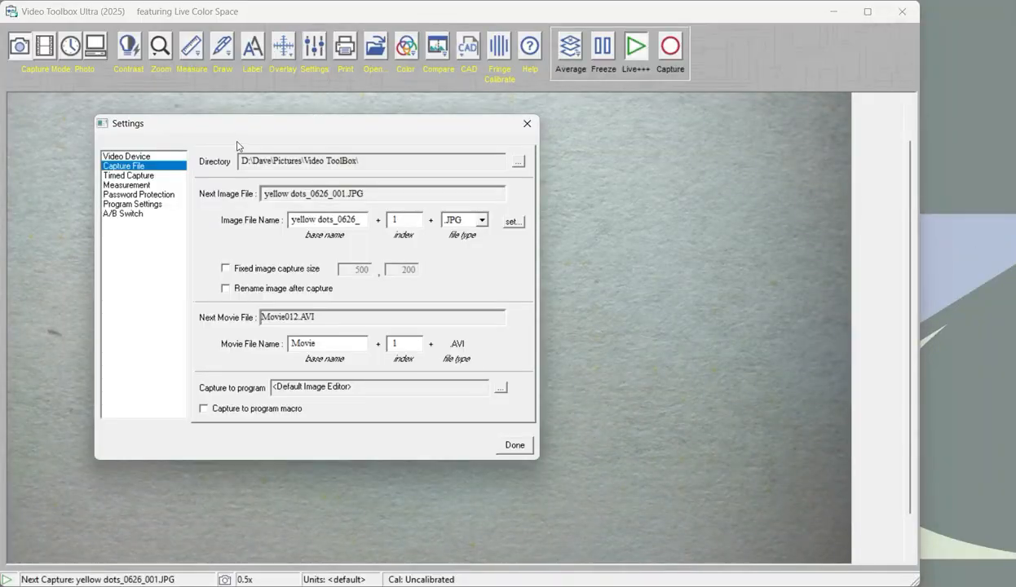
left_click(122, 156)
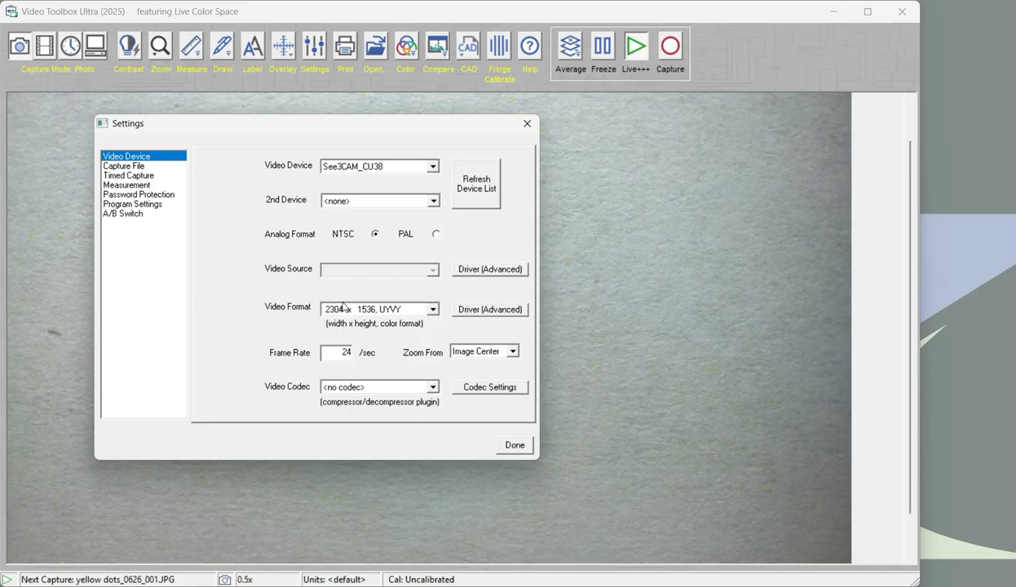
left_click(433, 310)
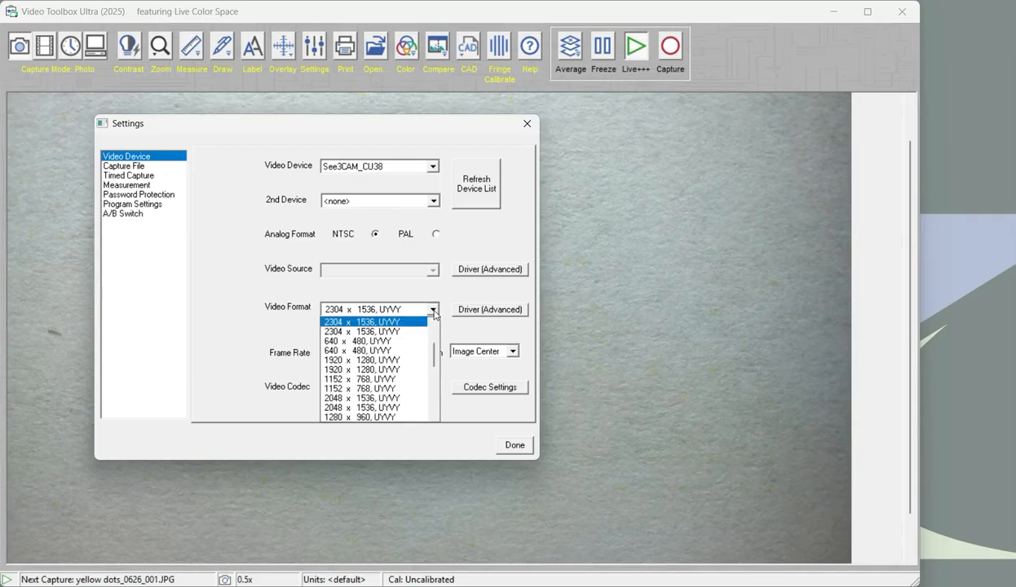
left_click_drag(434, 358, 434, 345)
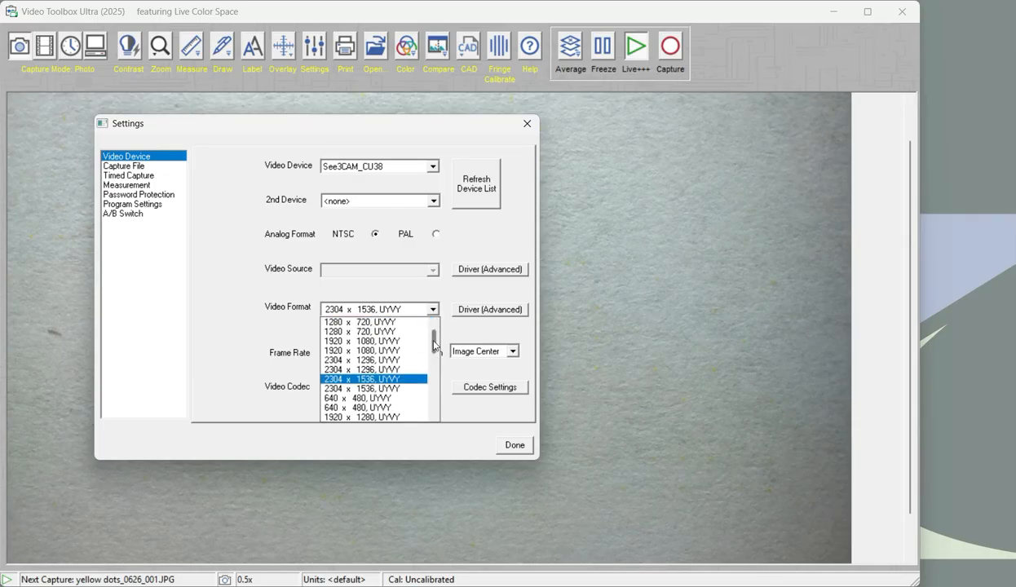
left_click(398, 323)
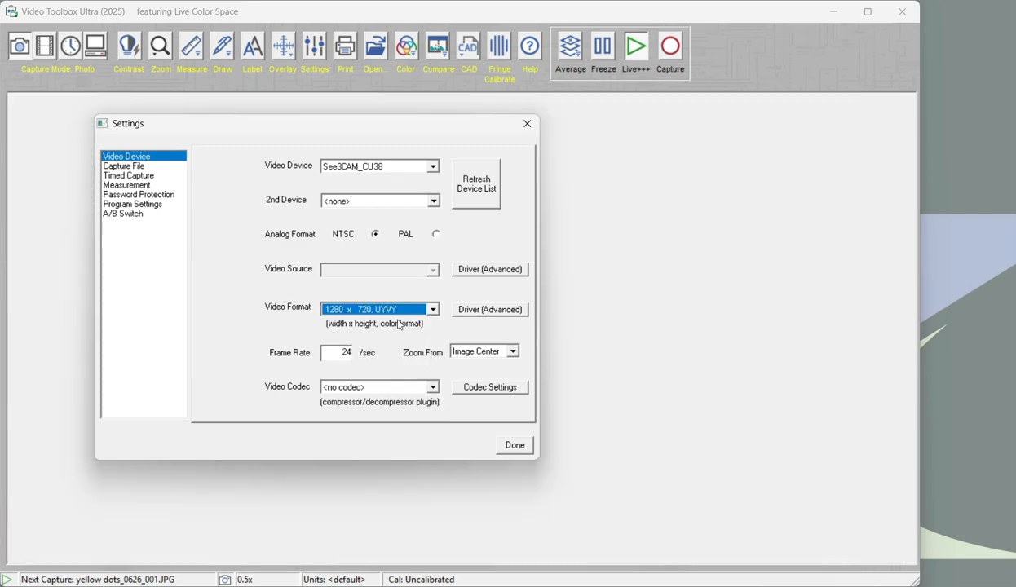
left_click(514, 448)
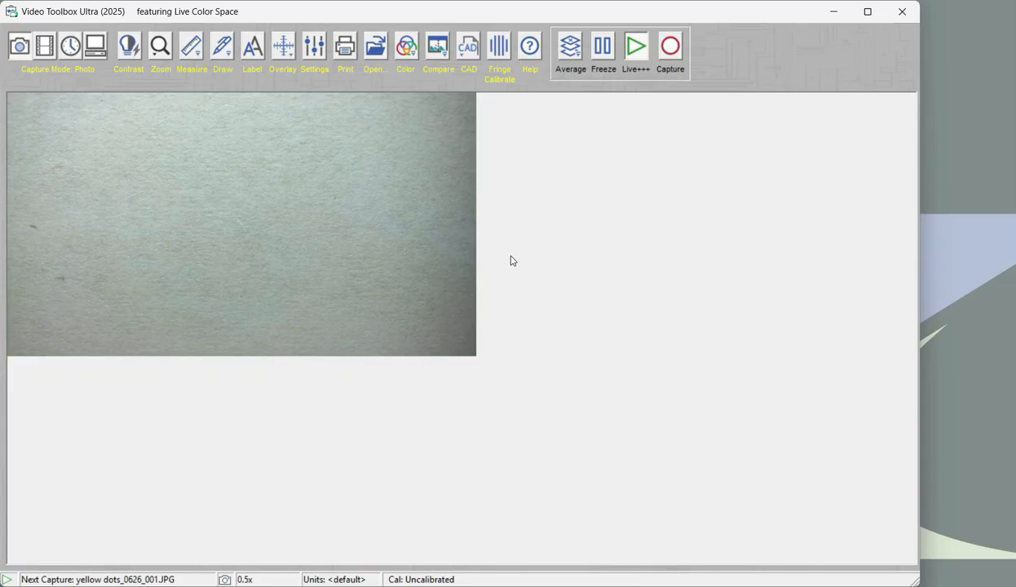
Zoom the live image to 7/8X and turn the color space view back on
left_click(163, 50)
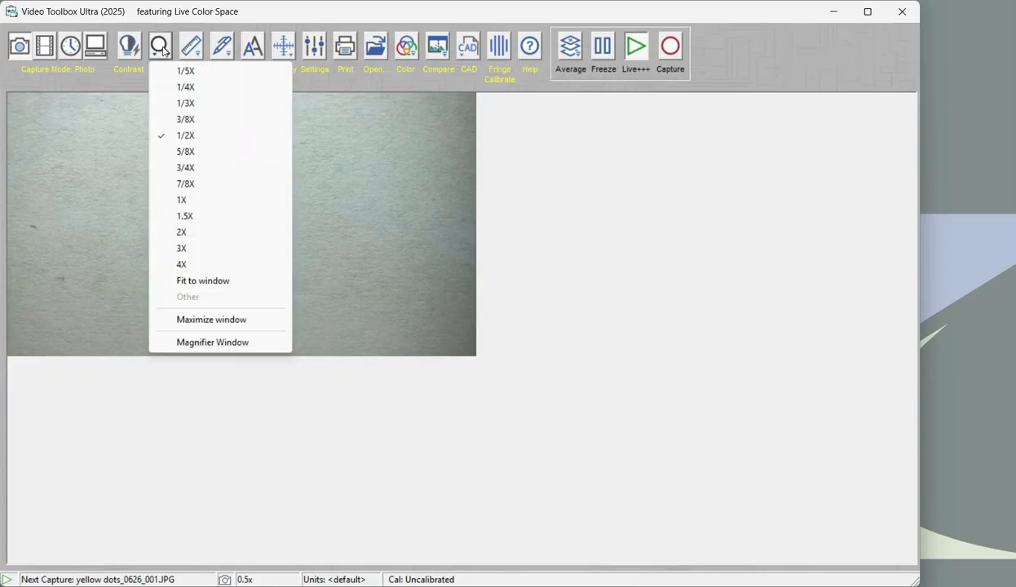
left_click(186, 184)
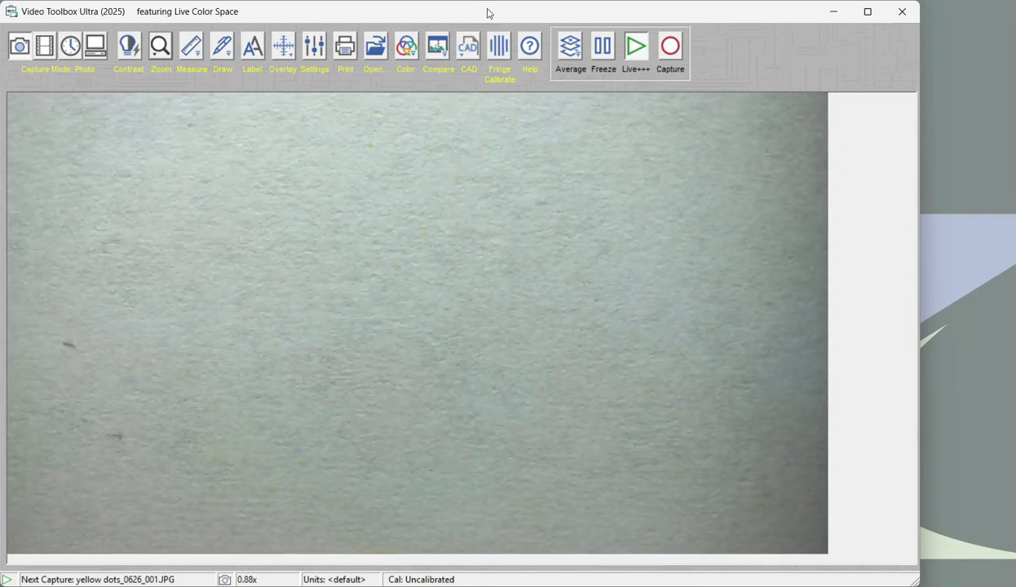
left_click(408, 51)
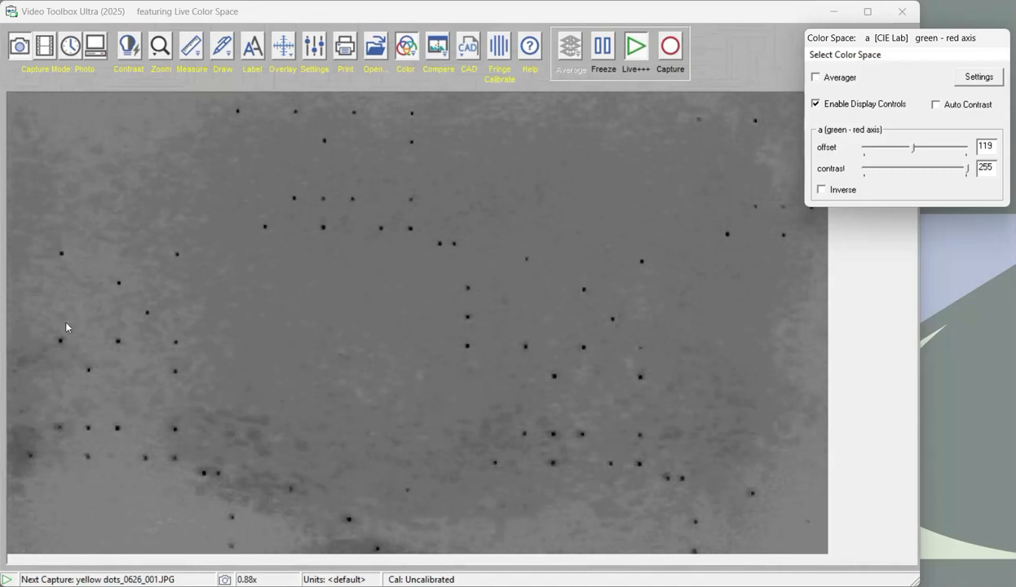
Measure one repeat of the dot pattern by framing it with the blue and red Crosshair Cursors
left_click(193, 45)
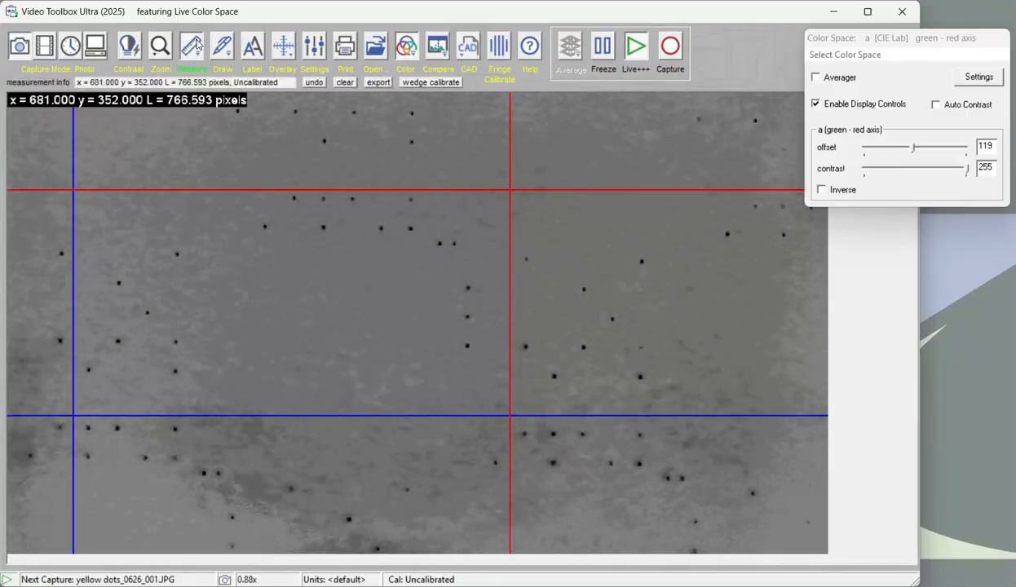
left_click(193, 45)
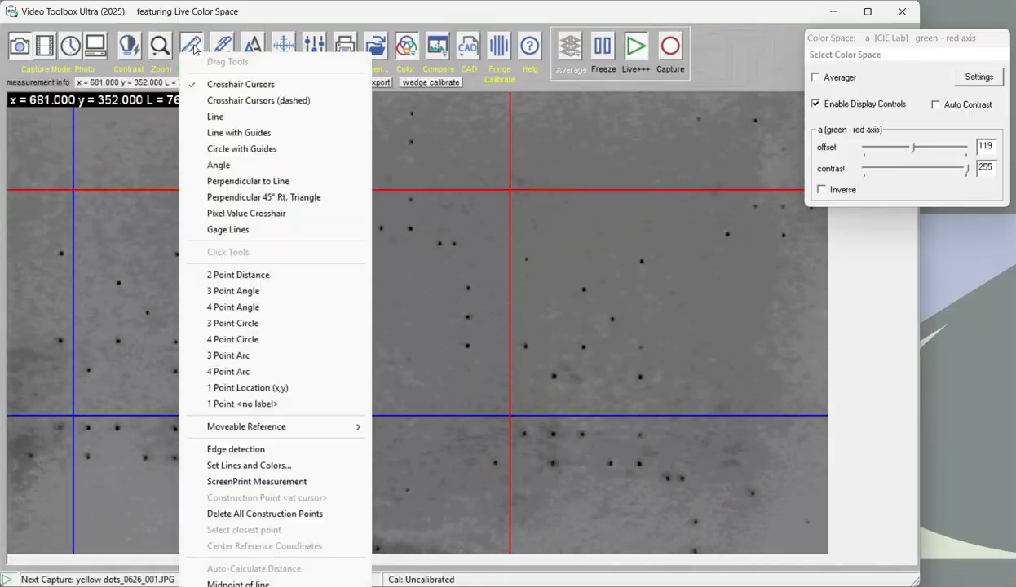
left_click(228, 84)
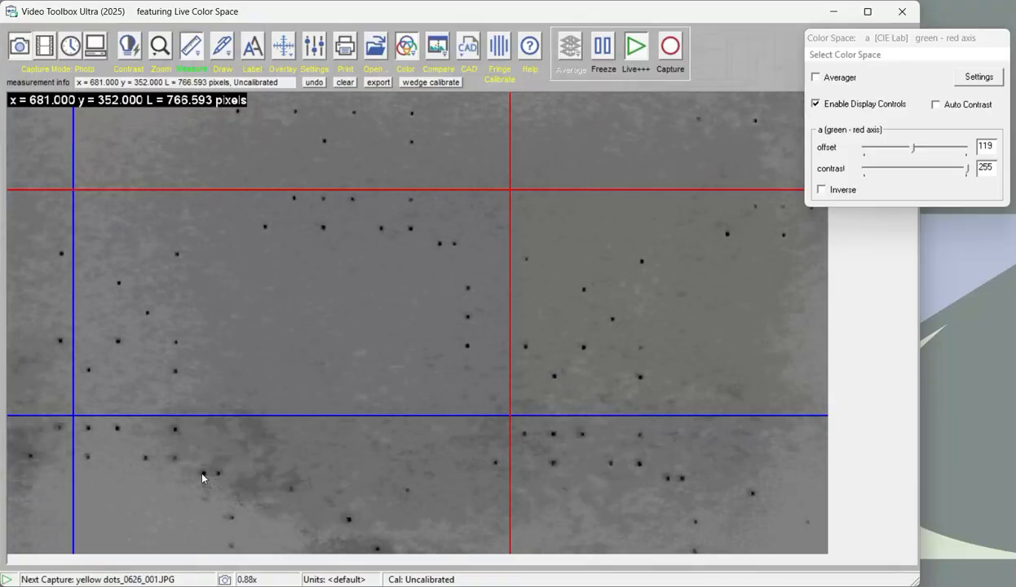
left_click_drag(202, 477, 663, 479)
left_click_drag(663, 472, 688, 237)
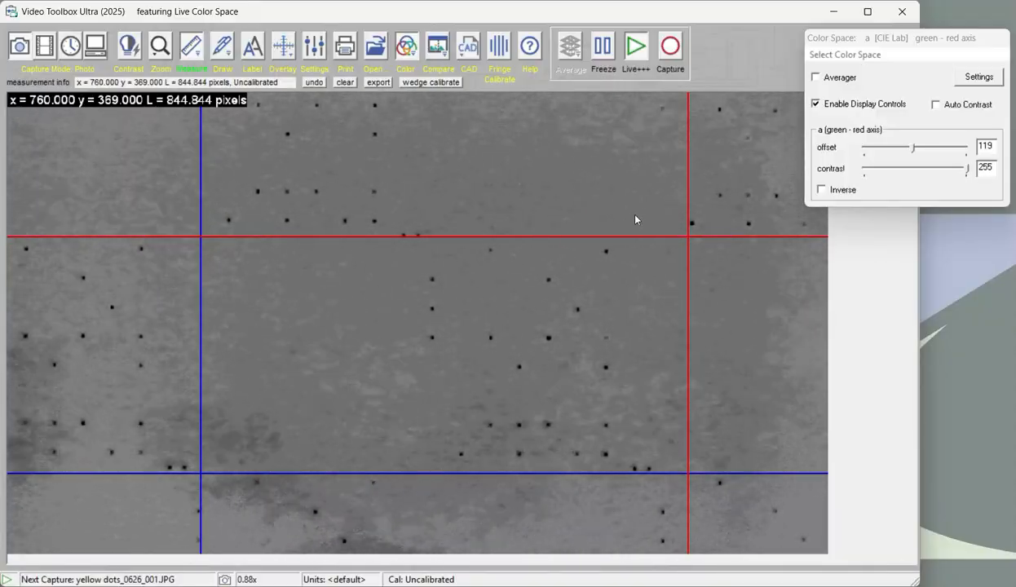
left_click_drag(689, 236, 658, 238)
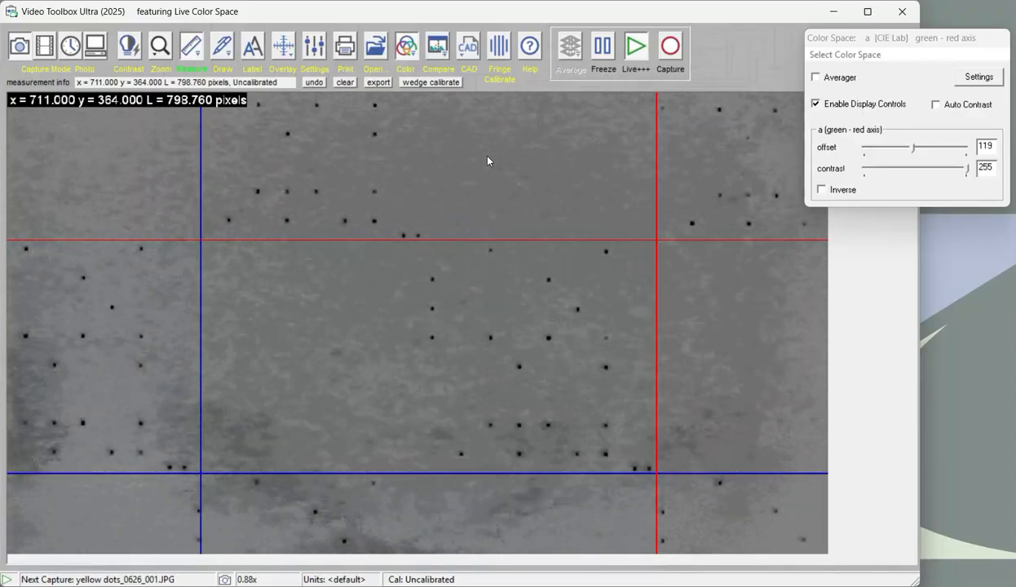
Display a 15-by-8 grid over the framed dot pattern, and turn off the grid and the measurement tool
key("g")
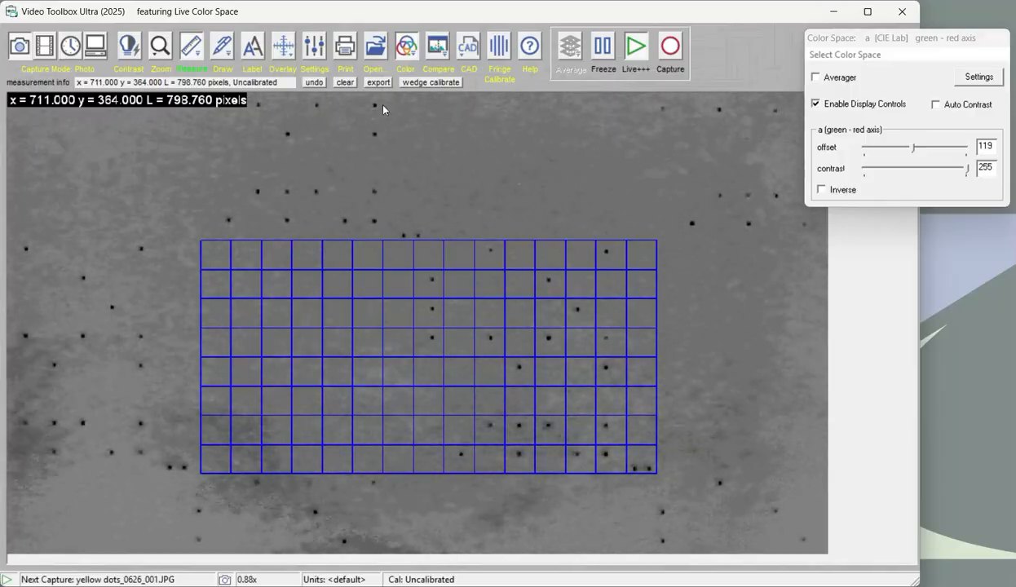
left_click(294, 53)
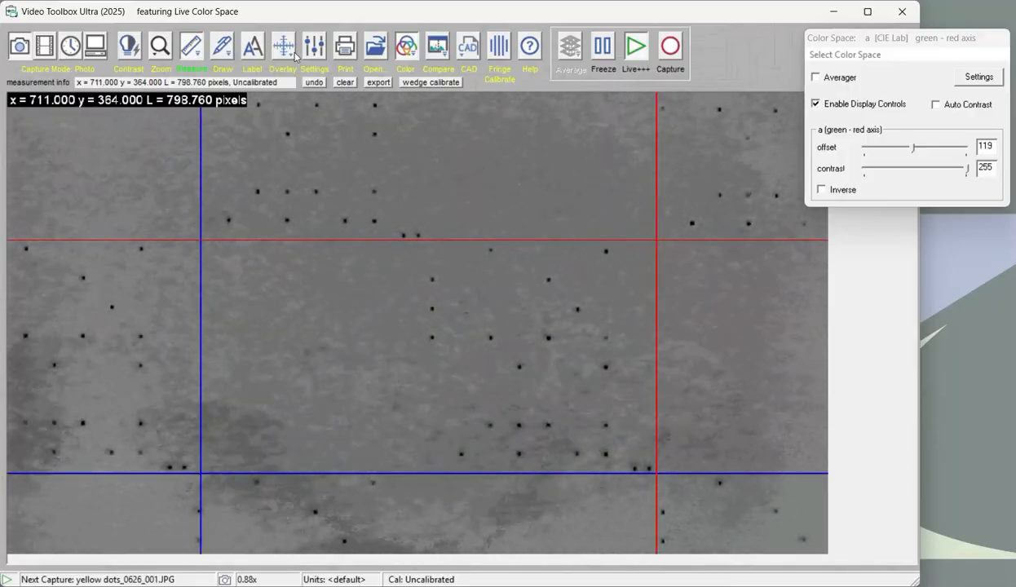
left_click(192, 52)
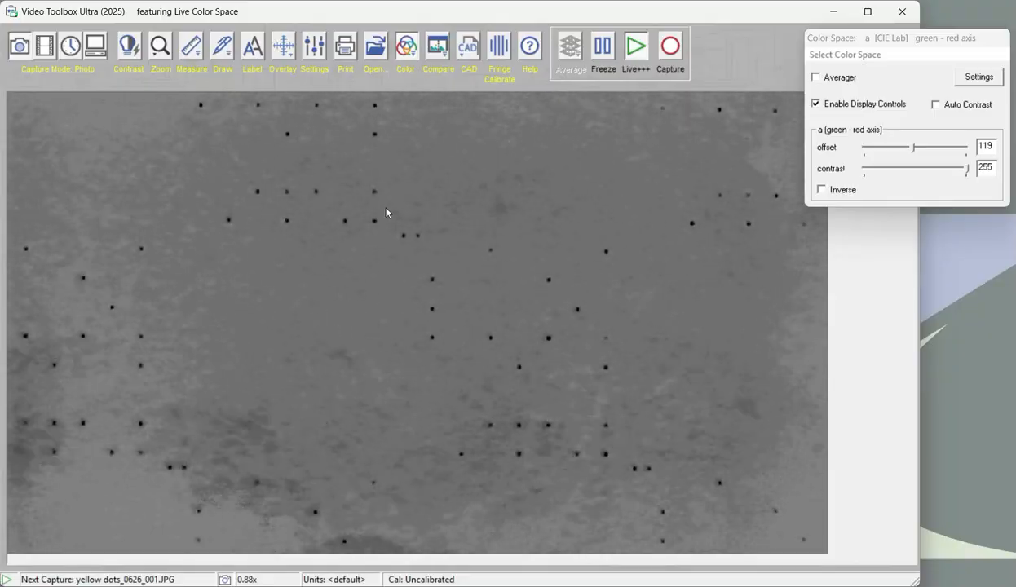
Load the clipboard image as a Transparent Overlay at 50% transparency over the live view, and close the overlay settings
left_click(283, 47)
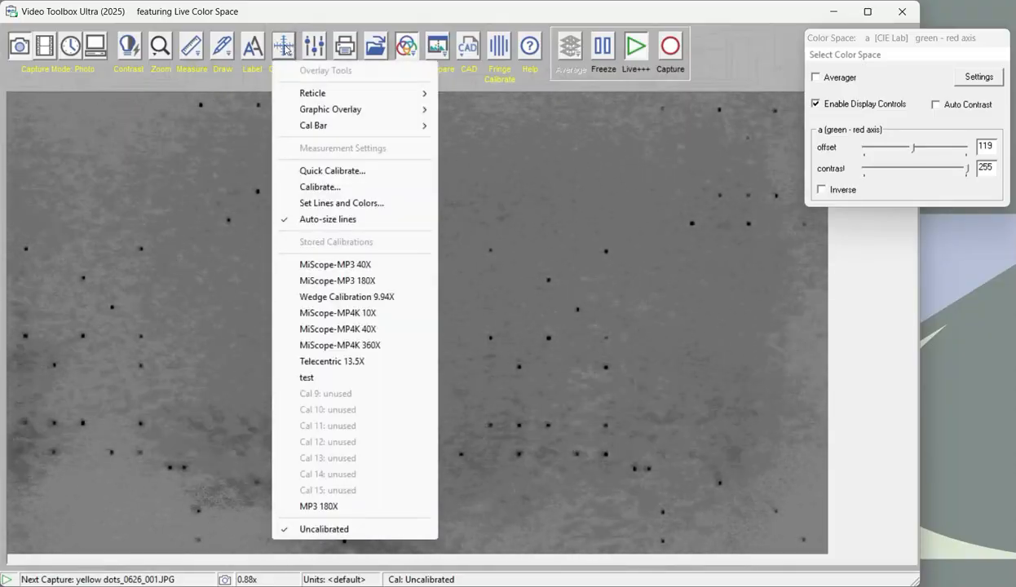
mouse_move(410, 116)
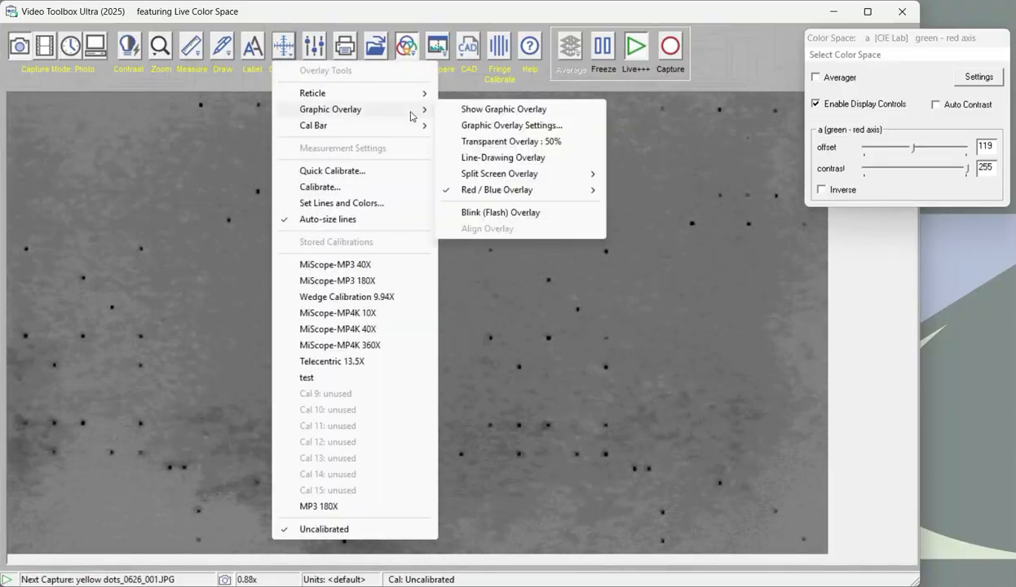
left_click(497, 127)
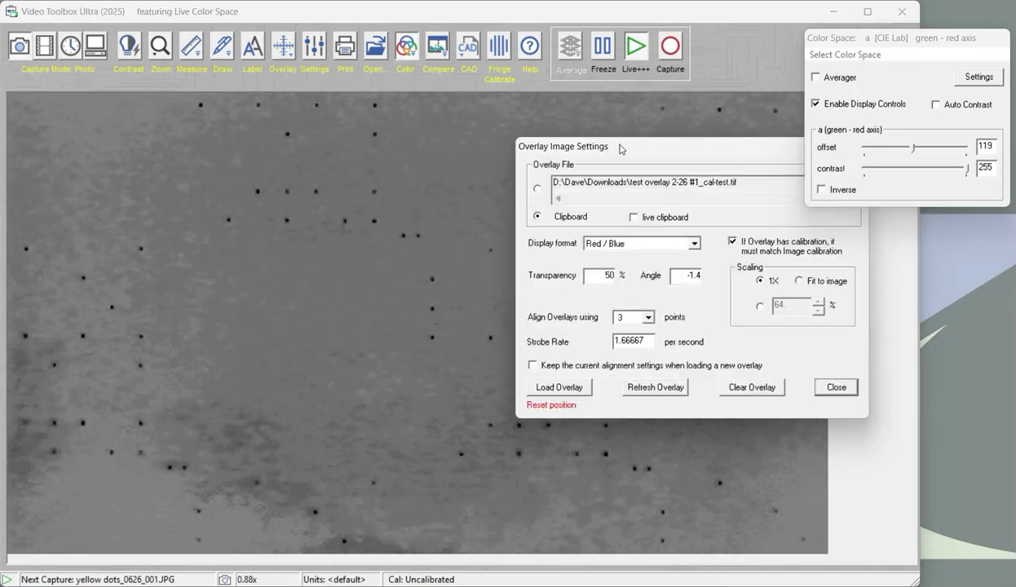
left_click_drag(622, 147, 372, 130)
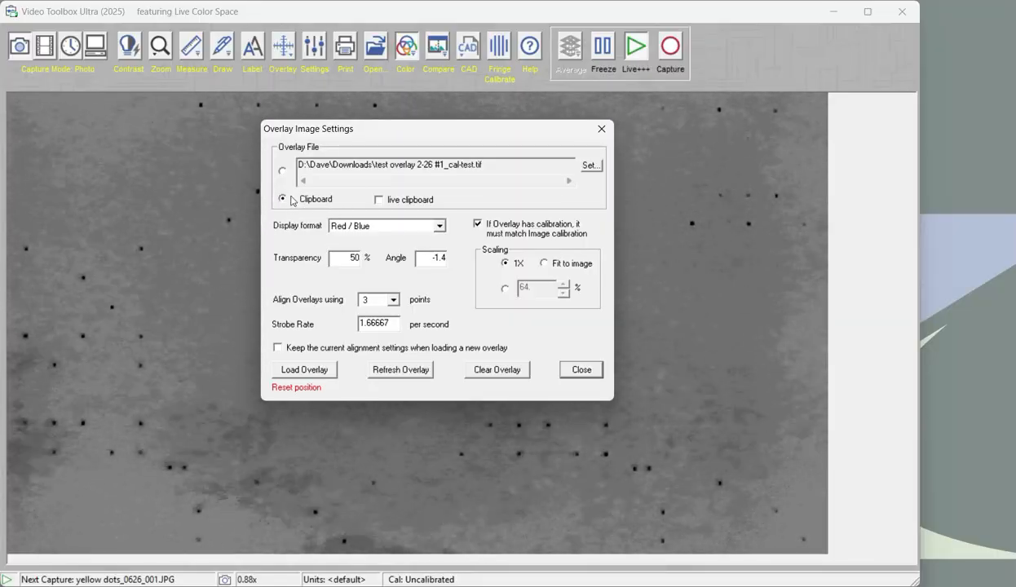
left_click(405, 225)
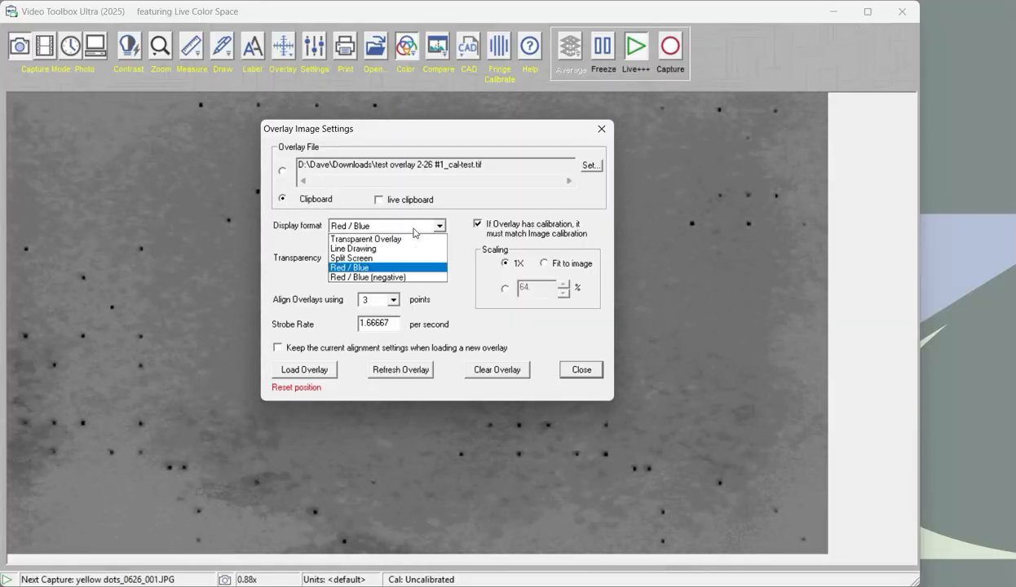
left_click(413, 239)
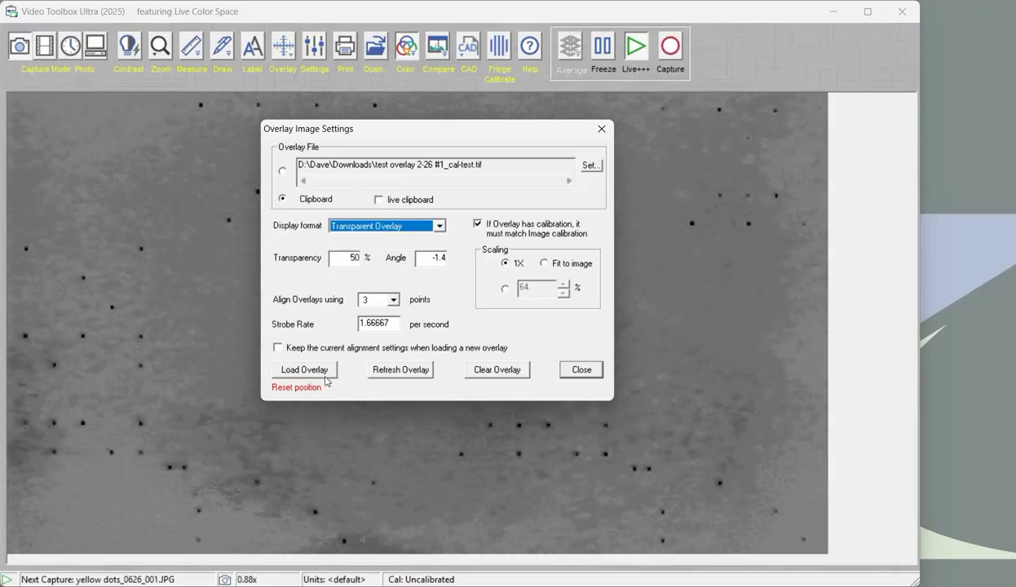
left_click(301, 370)
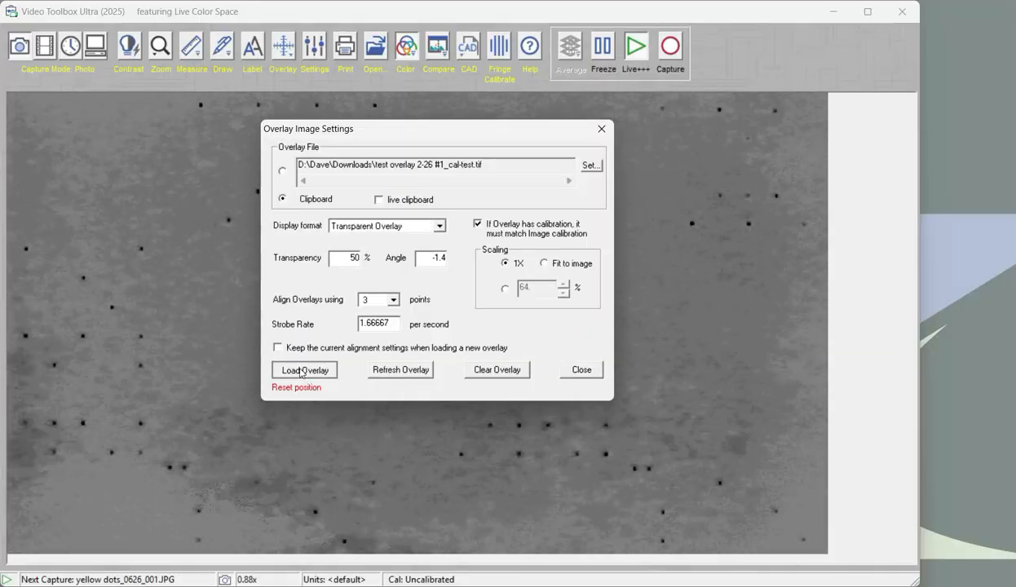
left_click(594, 124)
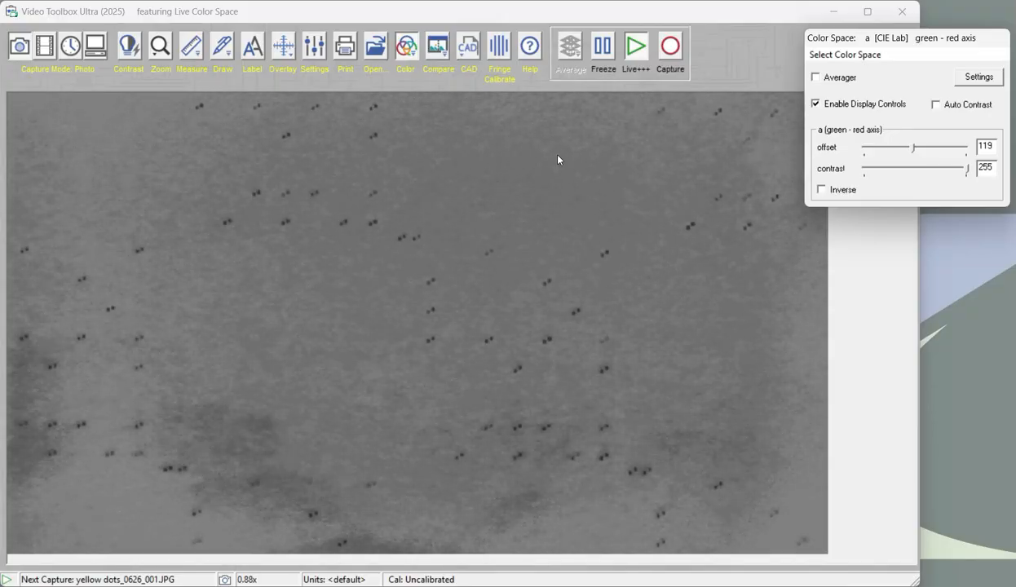
Display the graphic overlay as a Red / Blue Overlay with Normal Colors
left_click(283, 48)
mouse_move(354, 115)
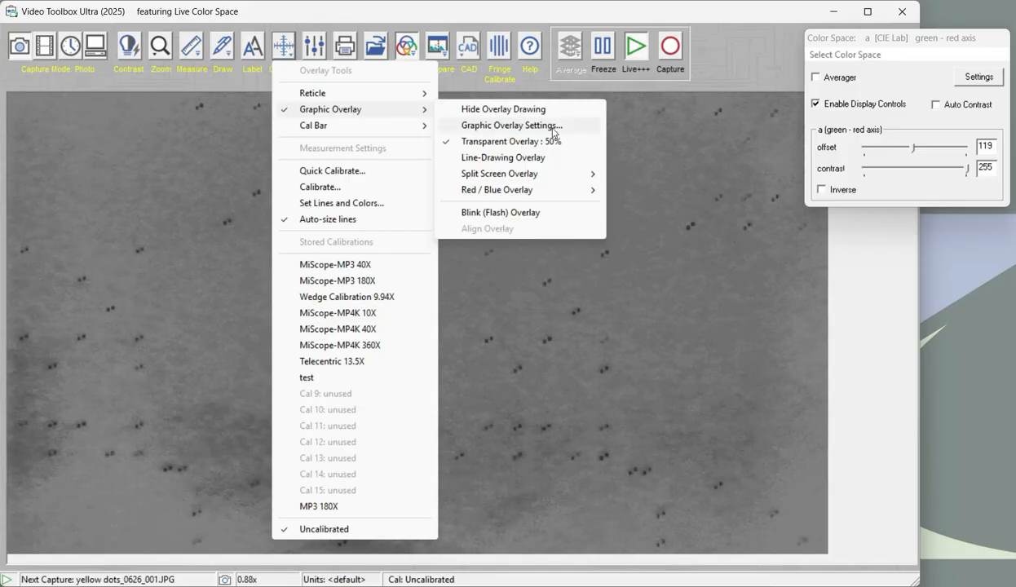
mouse_move(551, 193)
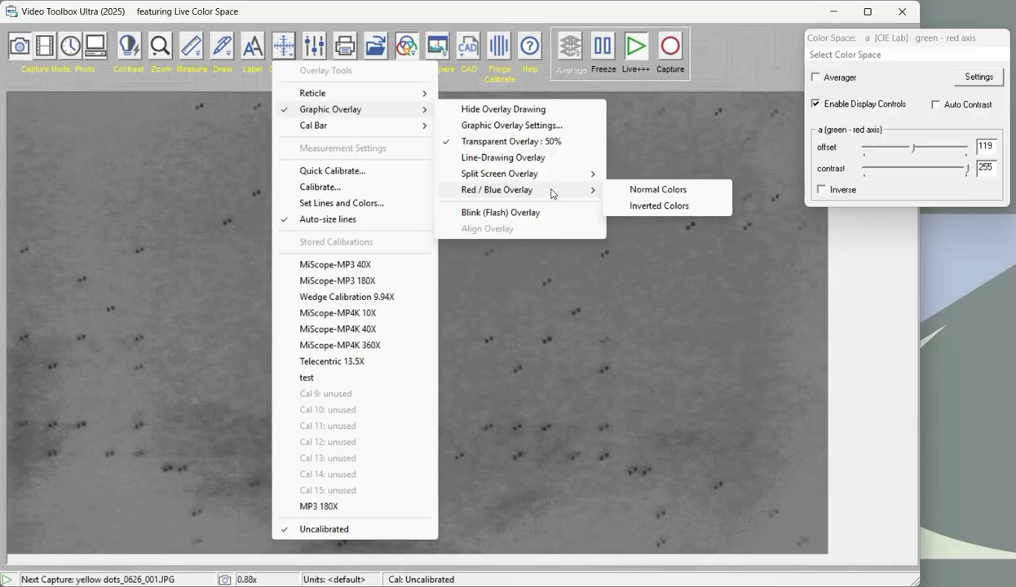
left_click(634, 193)
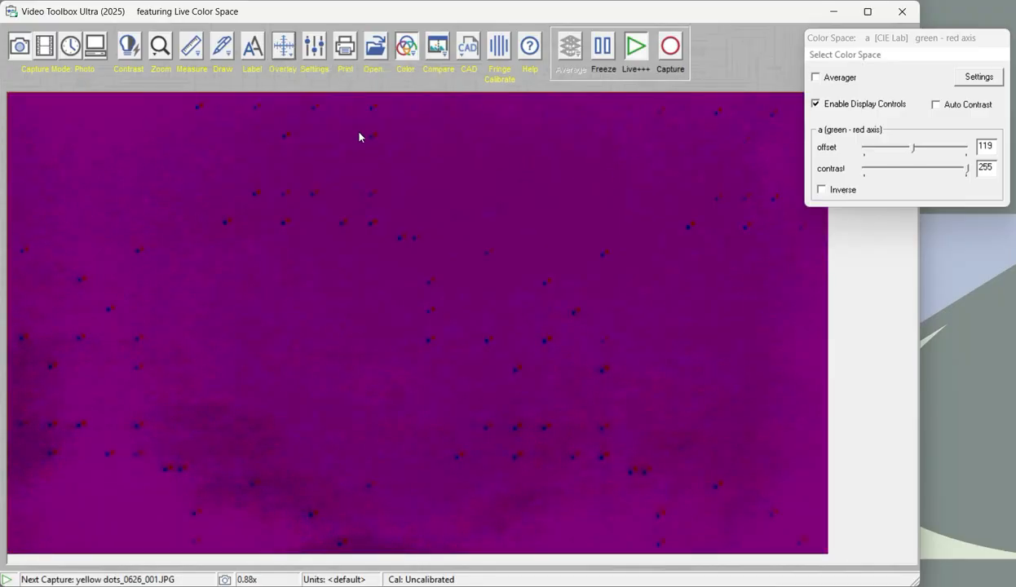
Switch the Red / Blue Overlay to Inverted Colors
left_click(285, 65)
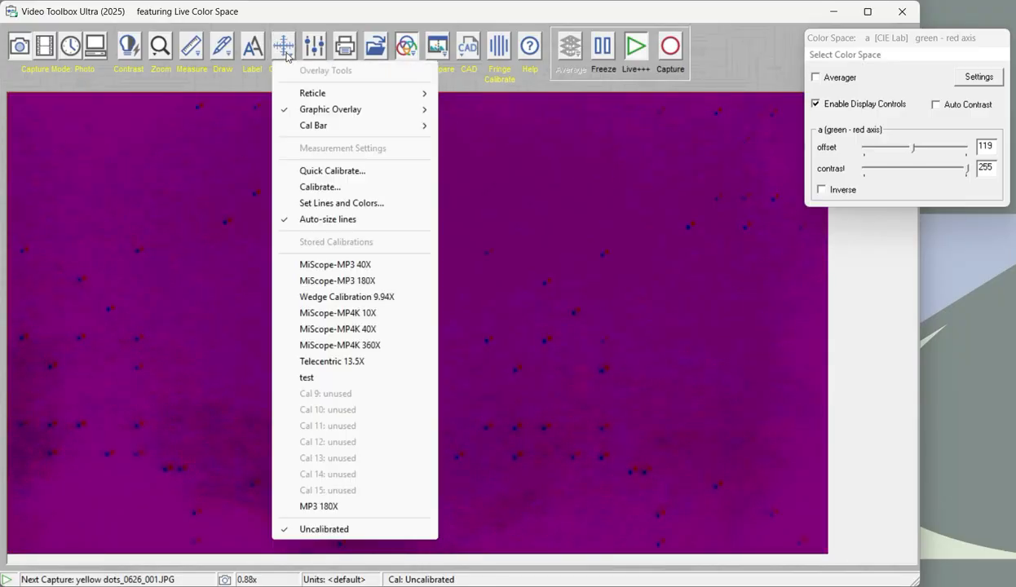
mouse_move(392, 112)
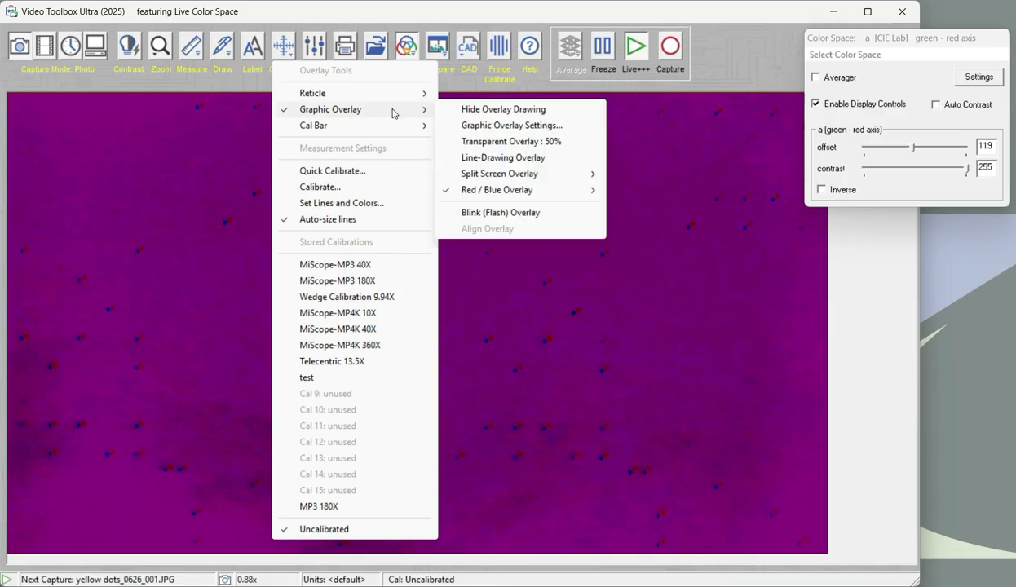
mouse_move(563, 192)
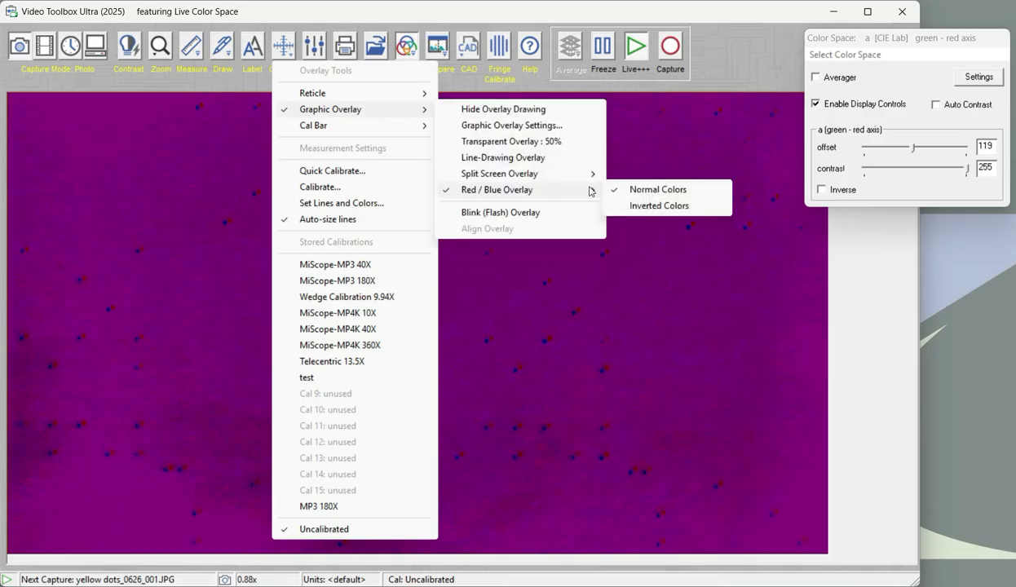
left_click(634, 209)
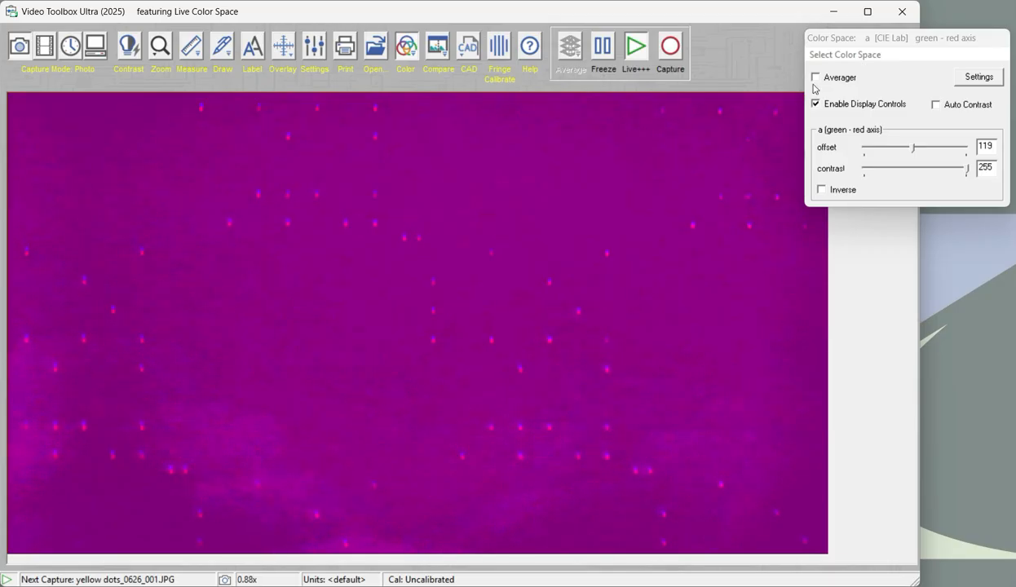
View the overlaid dots in the Blue and HSV Saturation color spaces, and return to a (green - red)
left_click(860, 57)
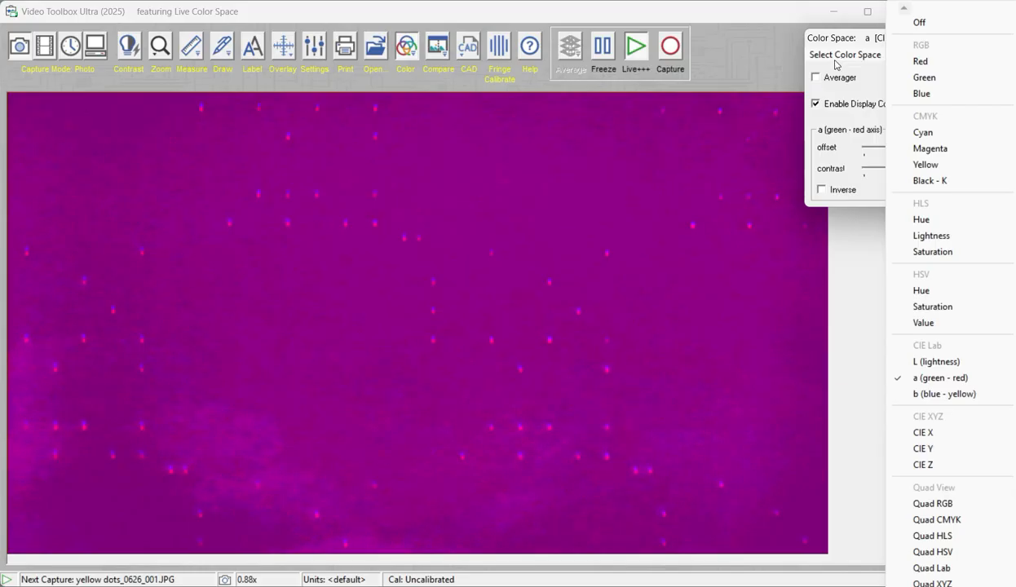
left_click(922, 94)
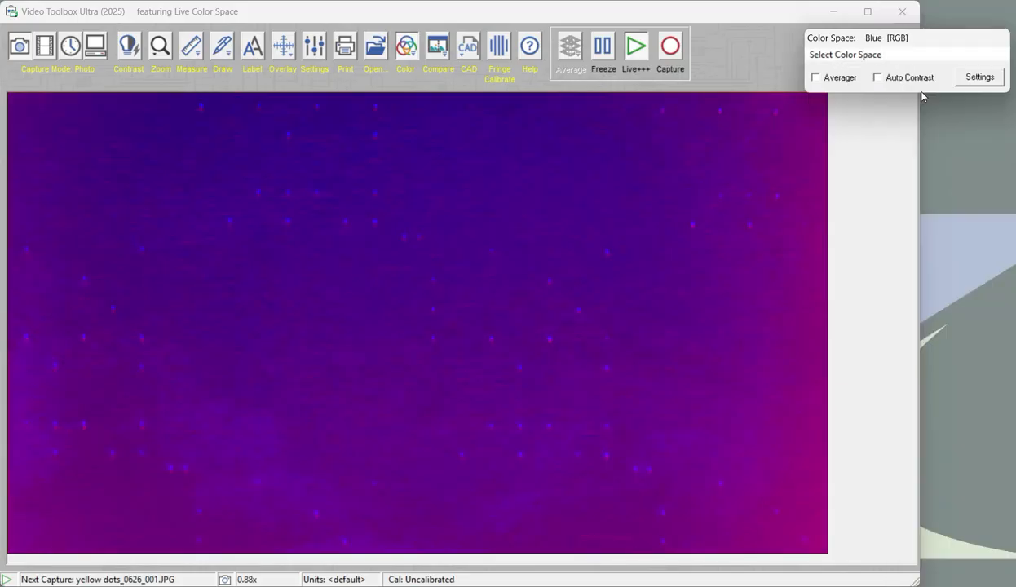
left_click(870, 57)
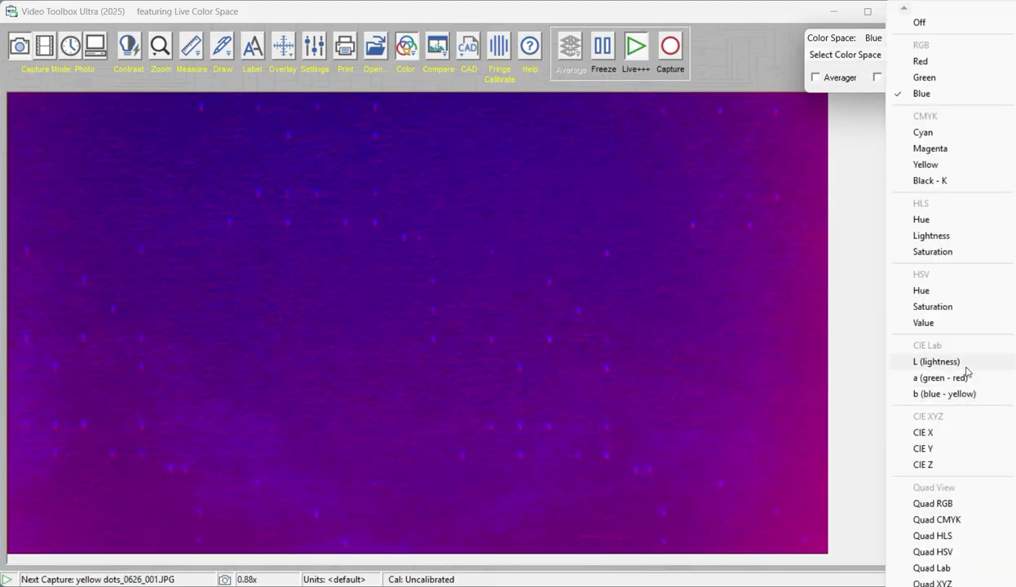
left_click(970, 307)
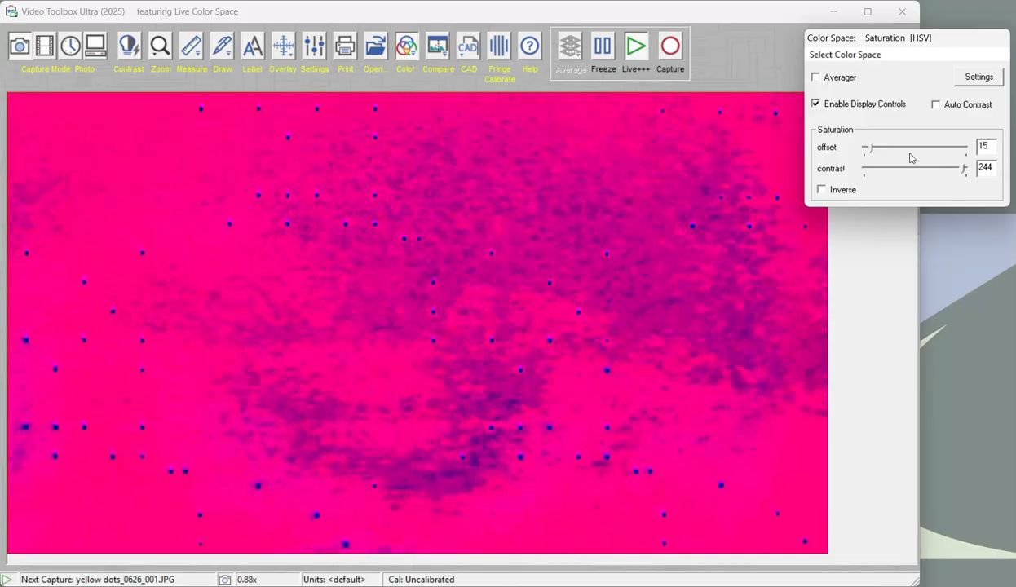
left_click(839, 56)
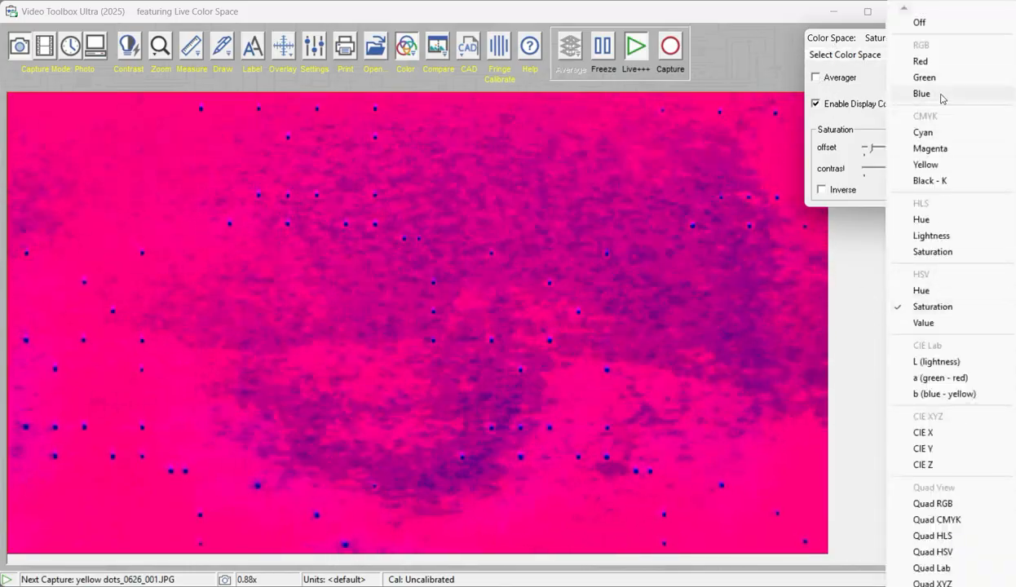
left_click(941, 377)
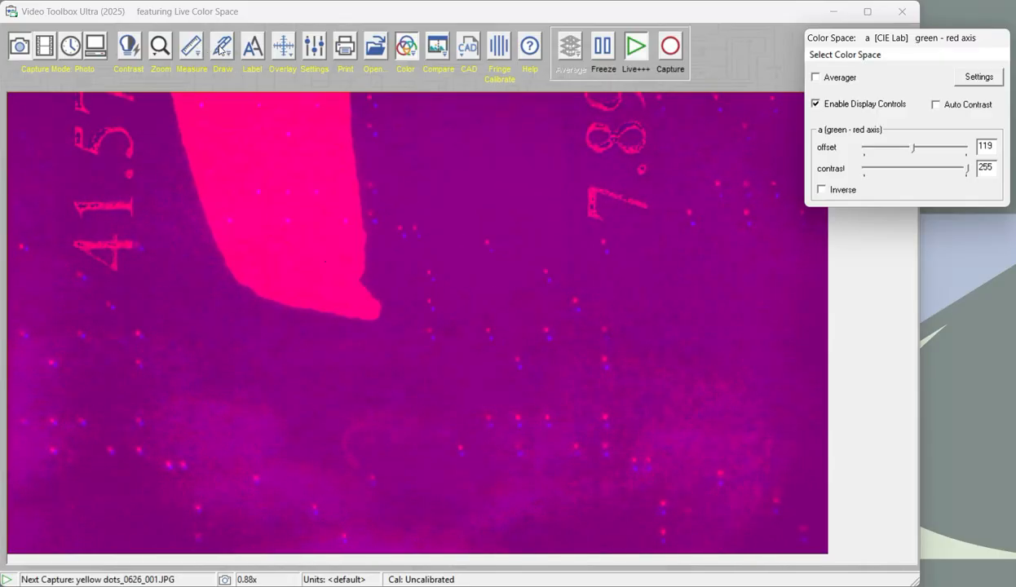
Show the measurement grid over the overlaid dots, and toggle it off and on to compare the two patterns
left_click(193, 46)
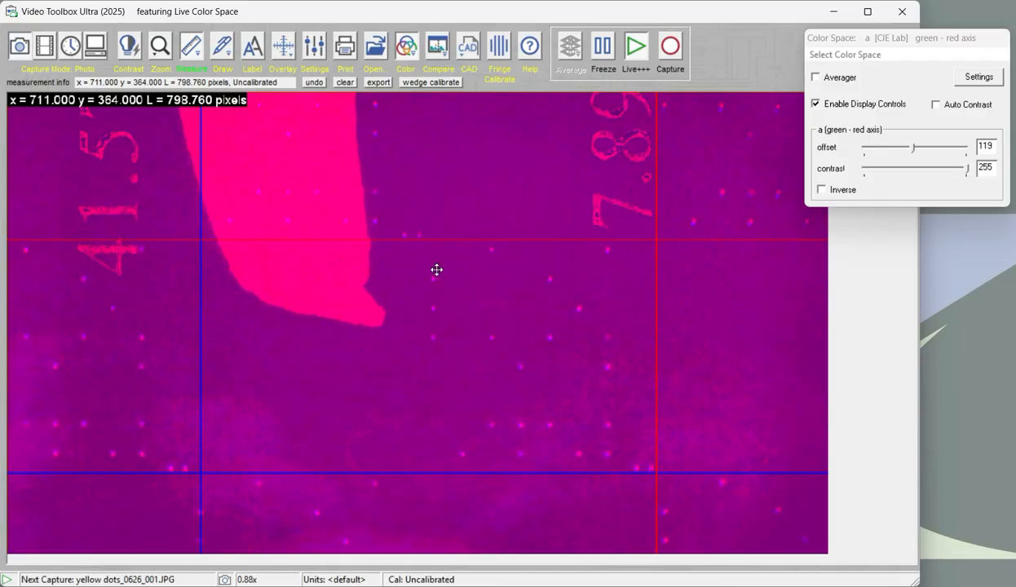
left_click(491, 276)
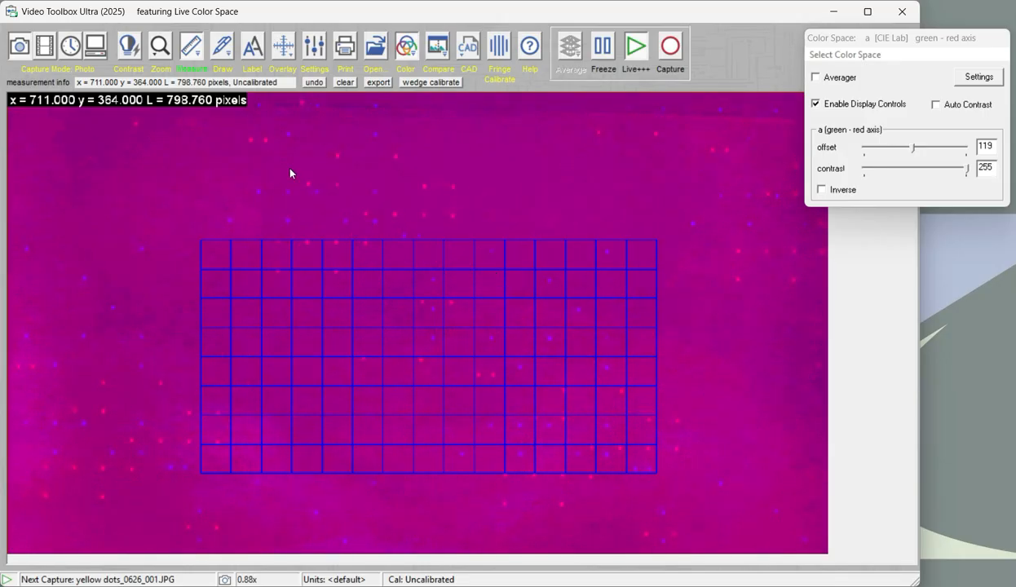
left_click(189, 48)
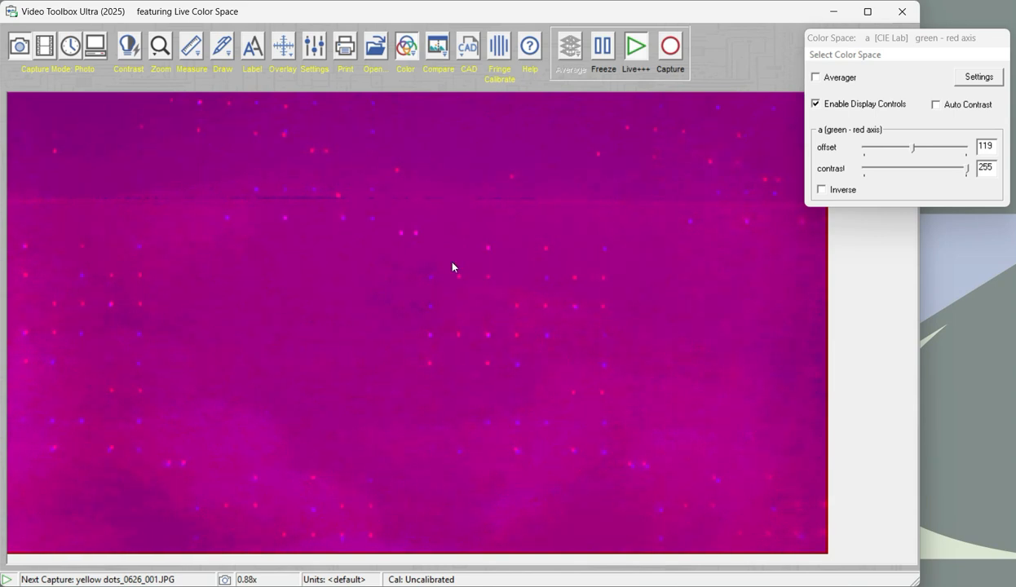
left_click(189, 47)
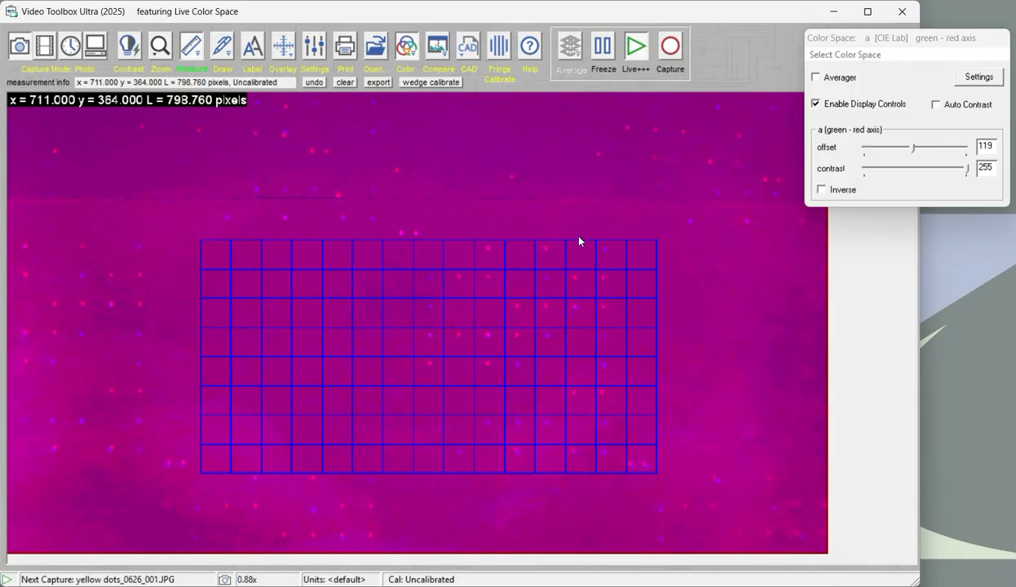
Hide the graphic overlay and turn off the measurement grid
left_click(271, 51)
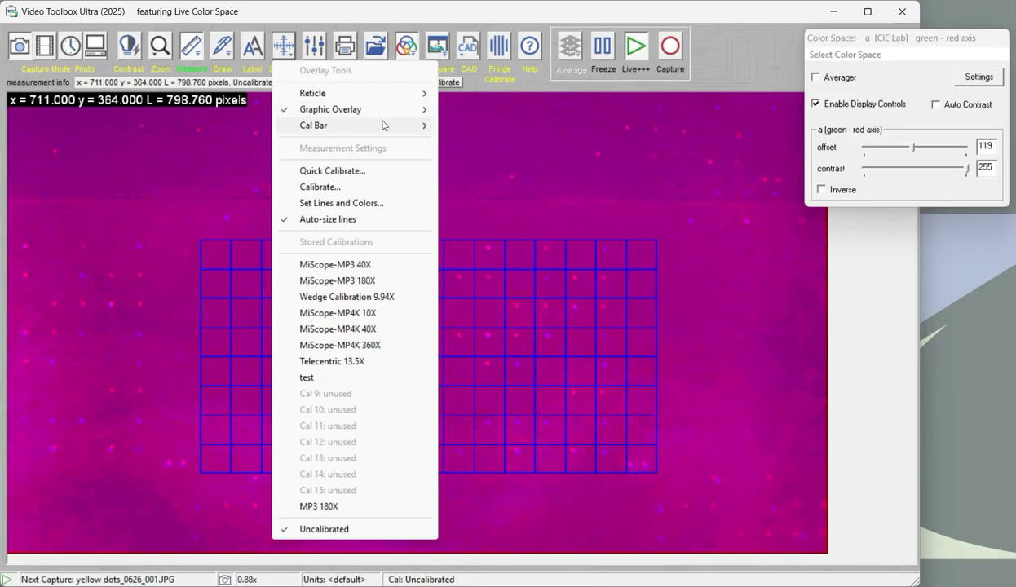
mouse_move(391, 109)
left_click(476, 109)
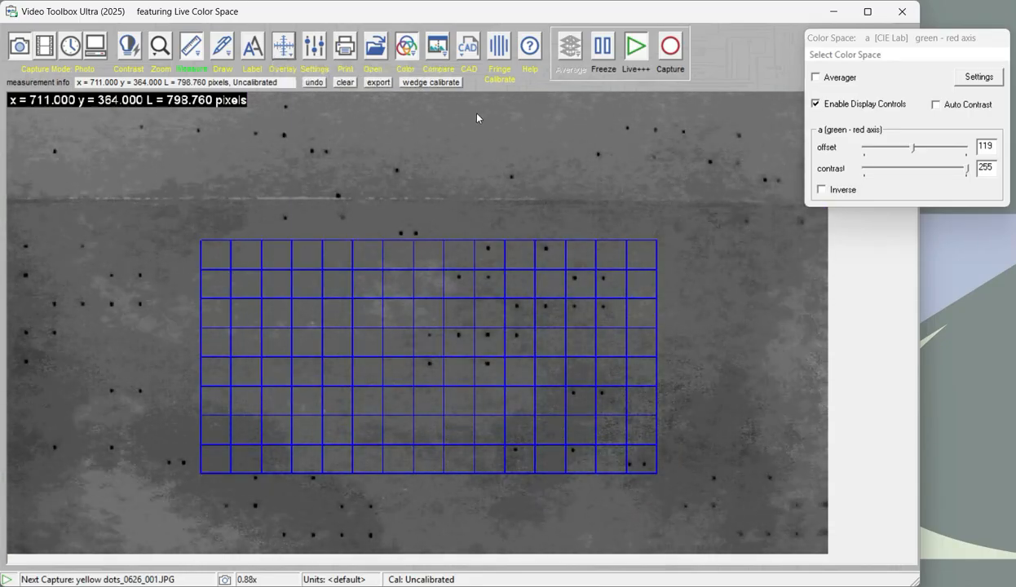
left_click(188, 46)
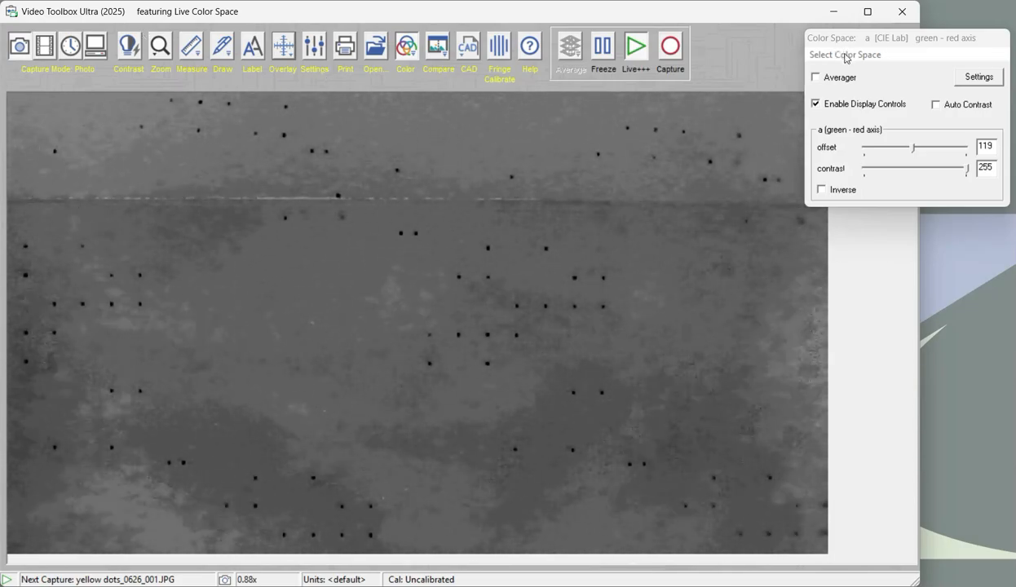
Check the live dots in the Blue color space, and return to a (green - red) with its offset set to 114
left_click(975, 47)
left_click(937, 92)
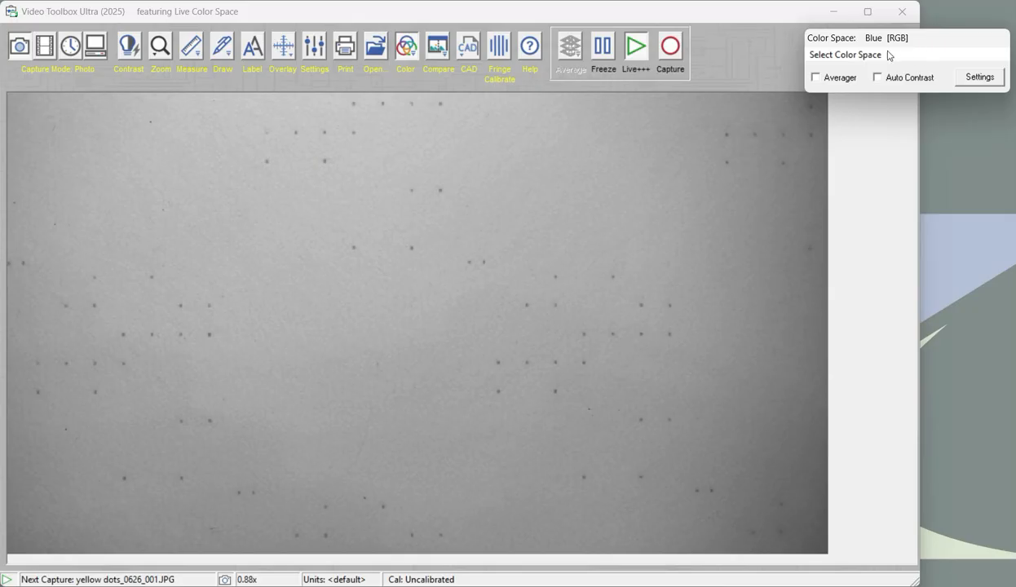
left_click(844, 56)
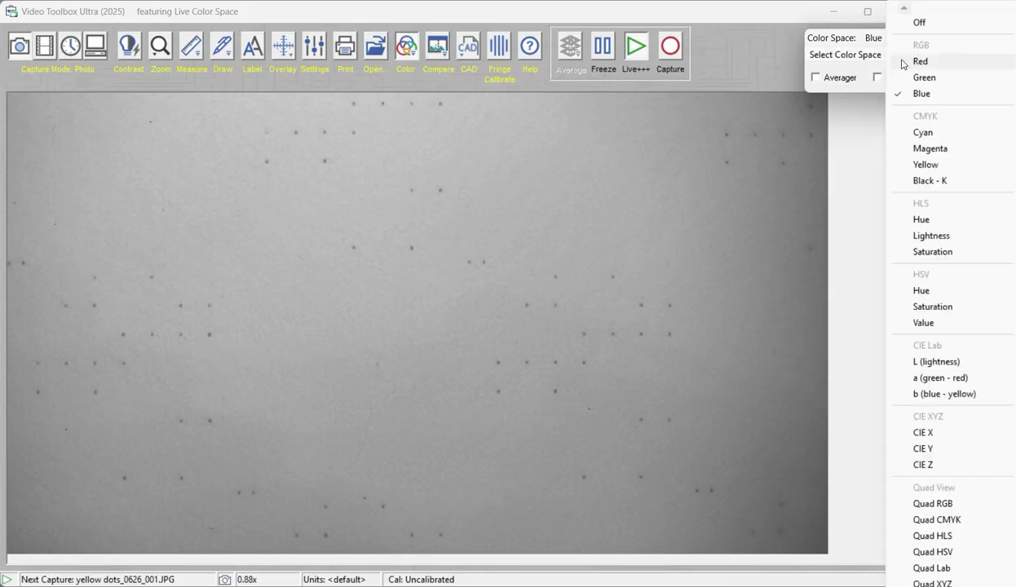
left_click(921, 379)
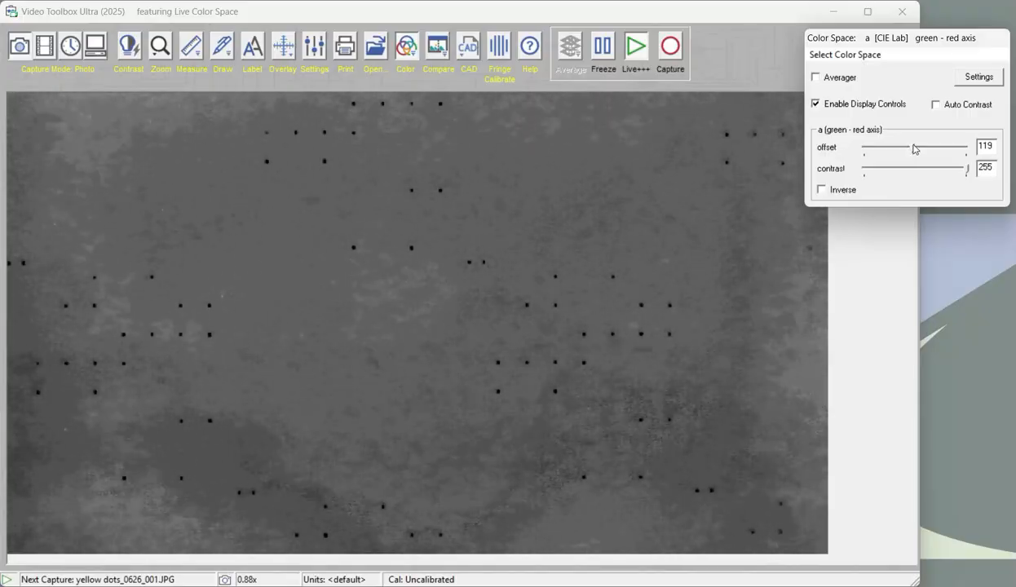
left_click_drag(911, 150, 910, 149)
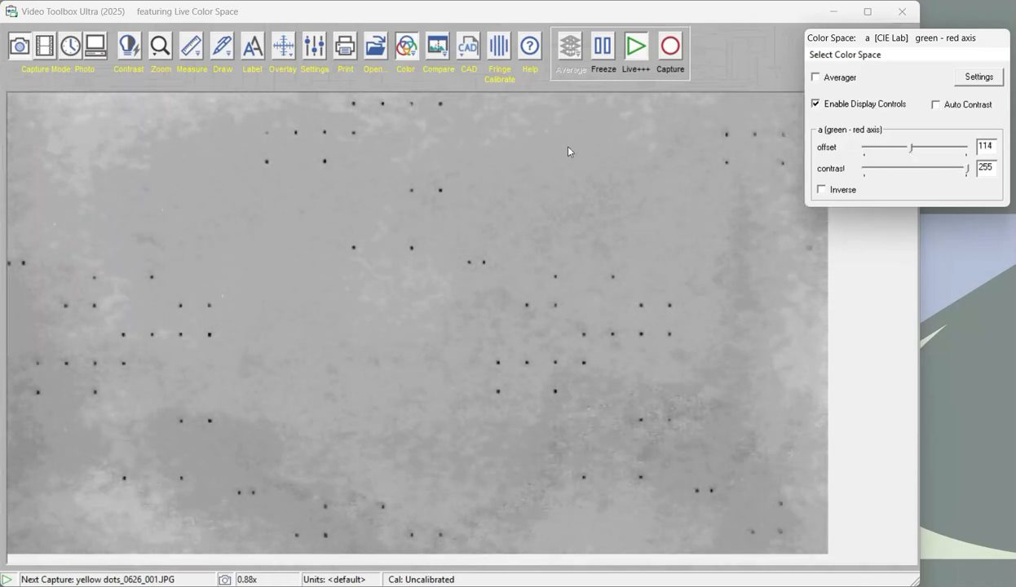
left_click(410, 225)
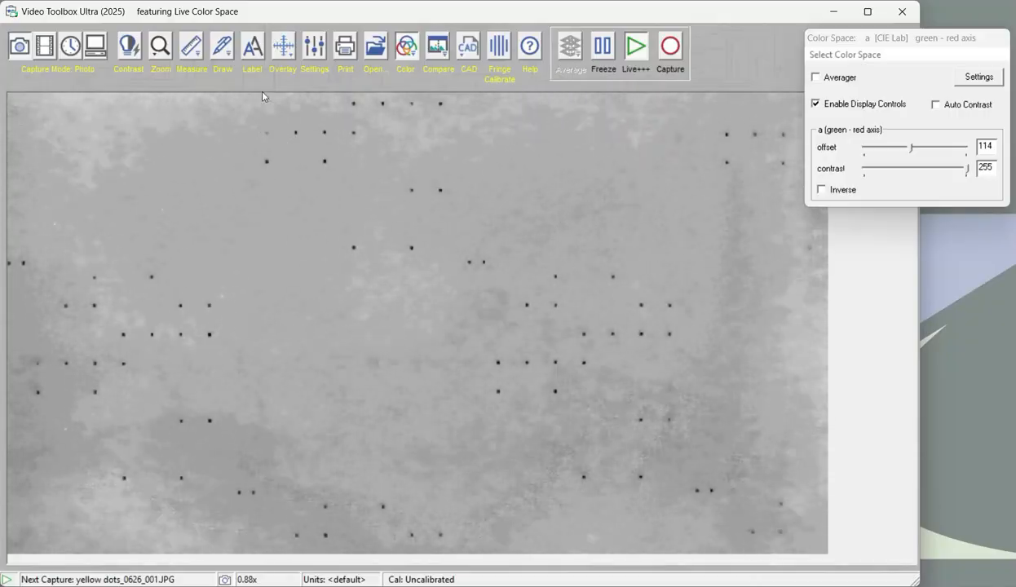
Load the clipboard image as a Red / Blue (negative) overlay at 50% transparency, and close the overlay settings
left_click(283, 47)
mouse_move(423, 117)
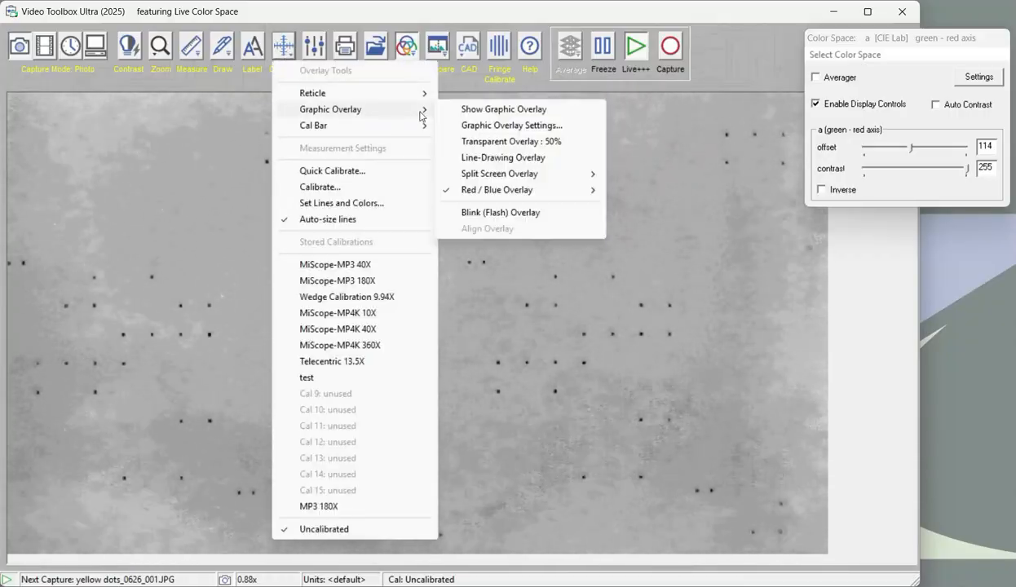
left_click(466, 126)
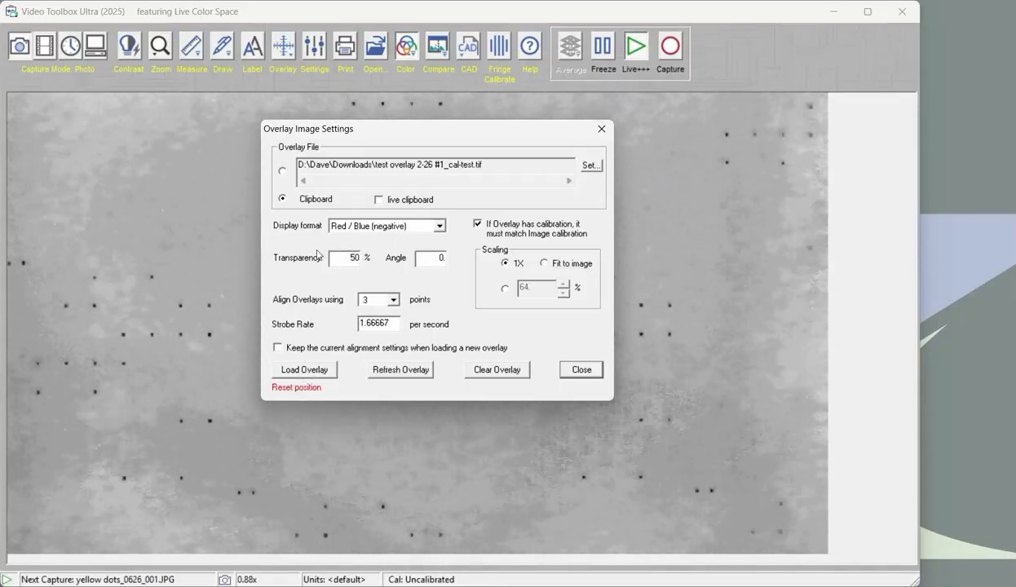
left_click(306, 374)
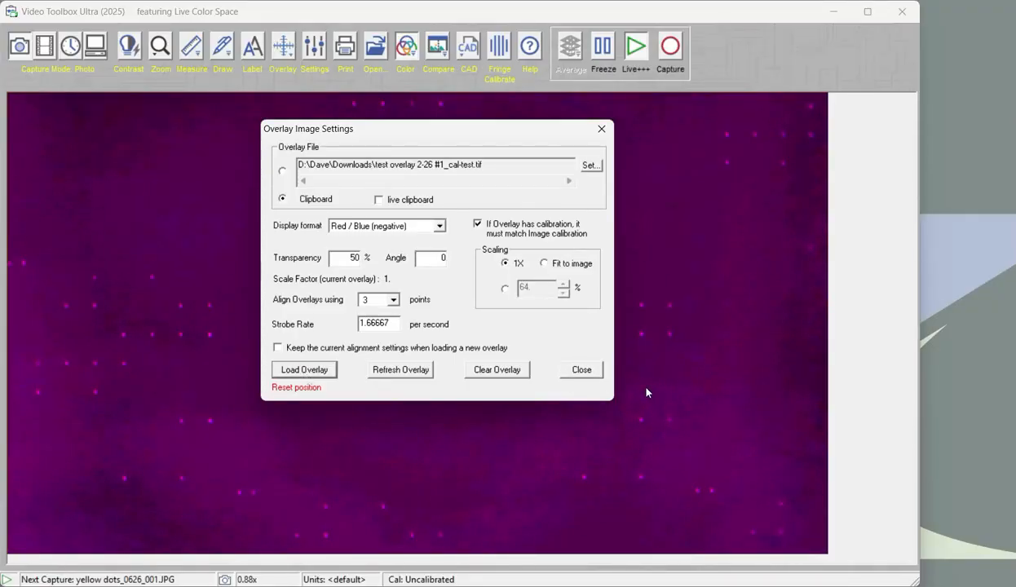
left_click(582, 370)
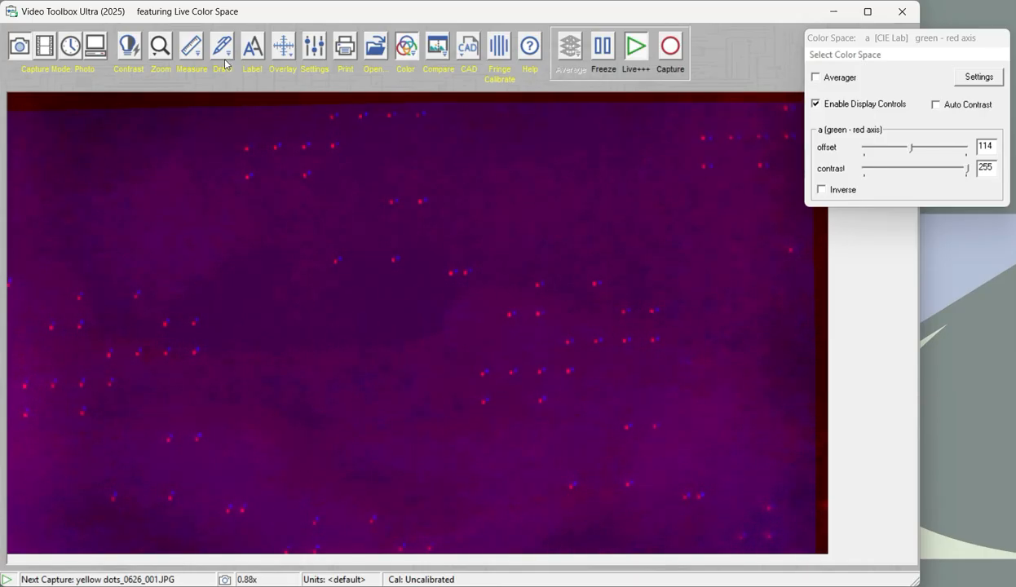
Show the measurement grid over the new overlay and move it into line with the dot pattern
left_click(191, 47)
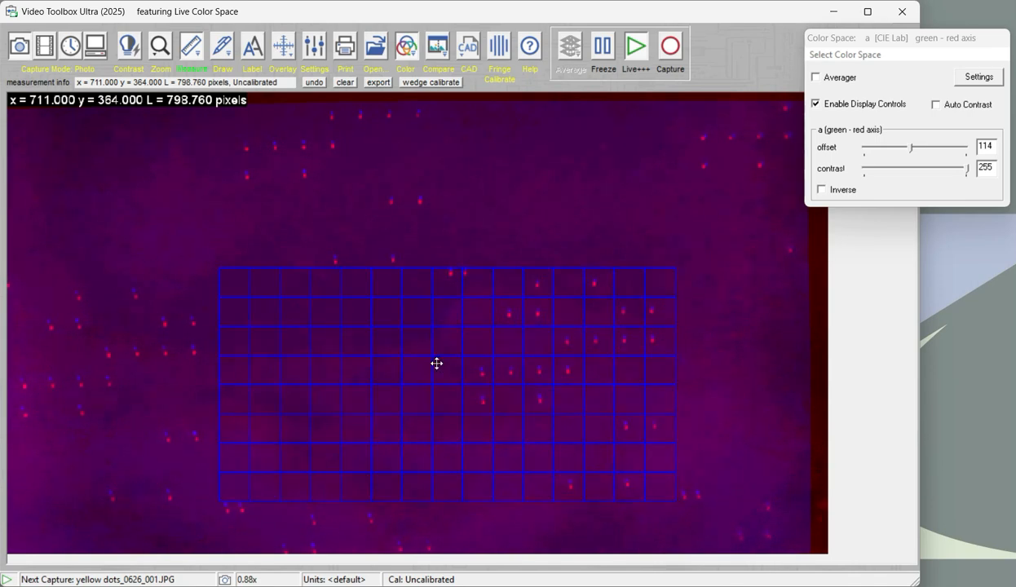
left_click_drag(436, 366, 433, 361)
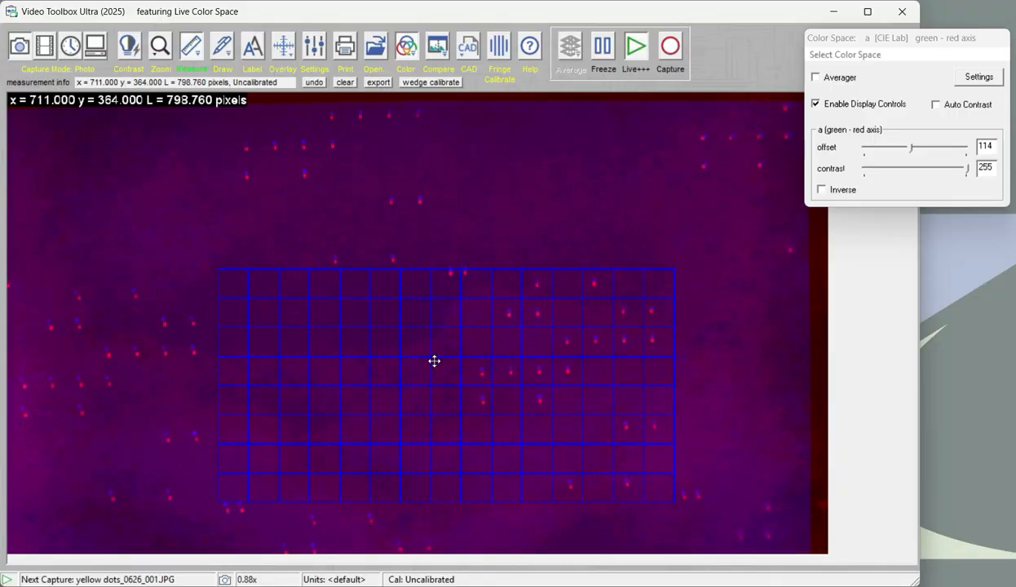